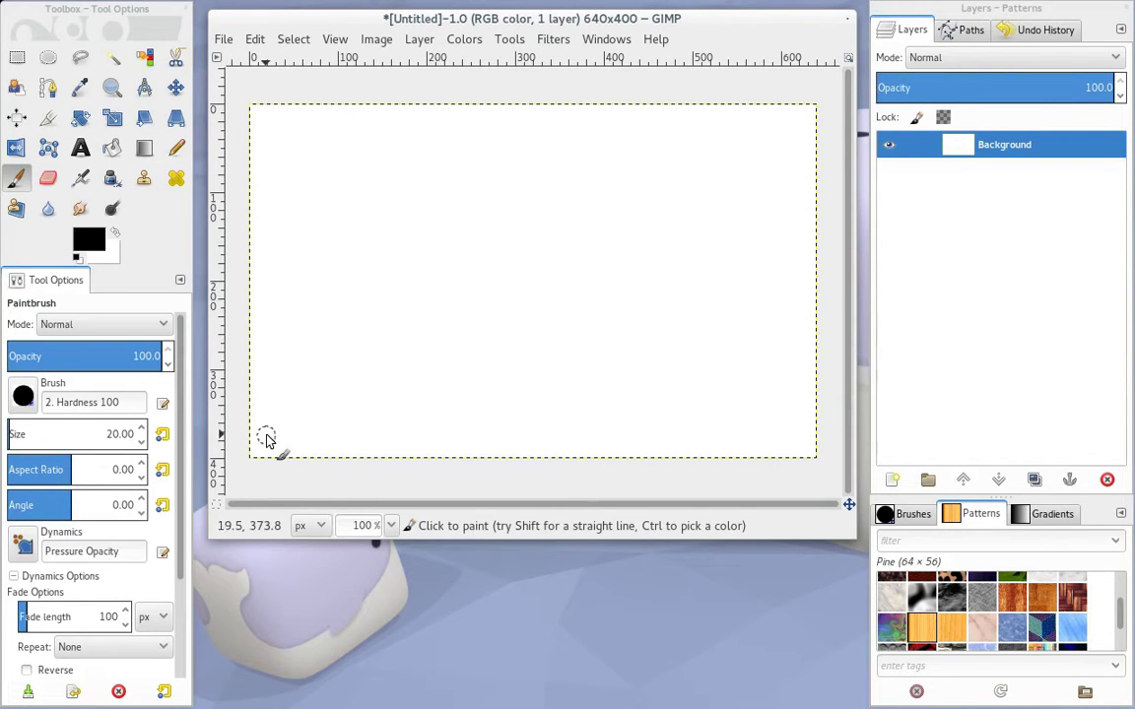
Paint three graded diagonals, a looped curve, a diagonal across it and a crossing horizontal stroke
{"action": "left_click_drag", "start_coordinate": [267, 434], "coordinate": [387, 224]}
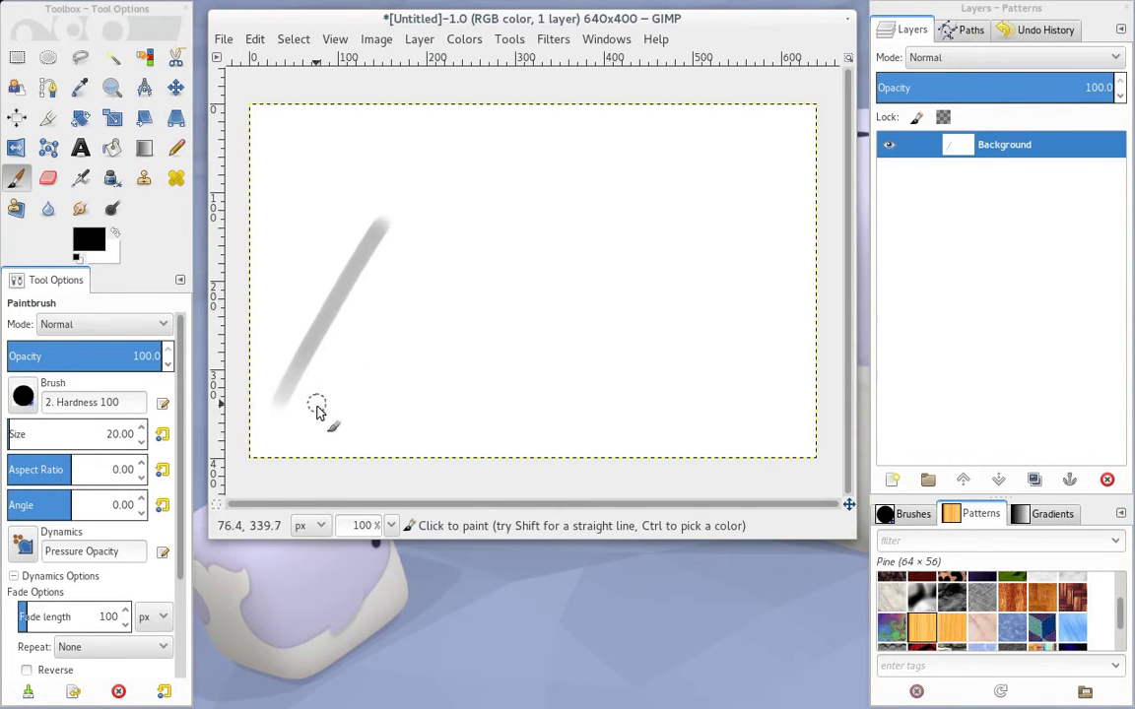
{"action": "left_click_drag", "start_coordinate": [319, 412], "coordinate": [442, 215]}
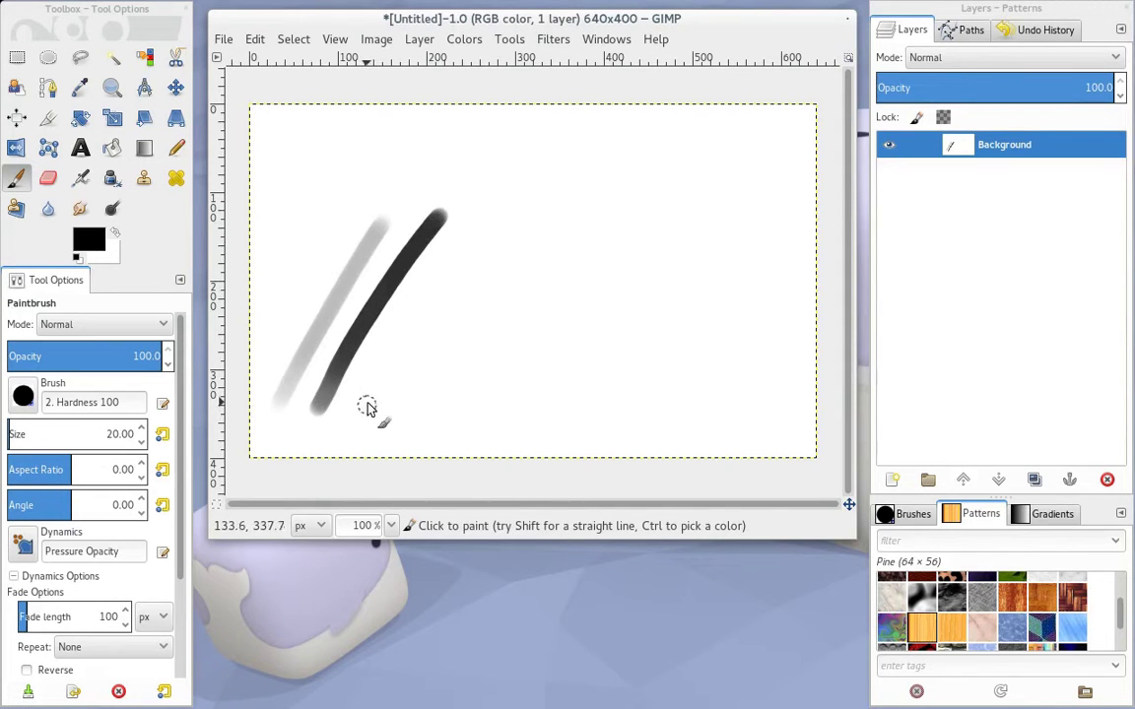
{"action": "left_click_drag", "start_coordinate": [363, 417], "coordinate": [465, 254]}
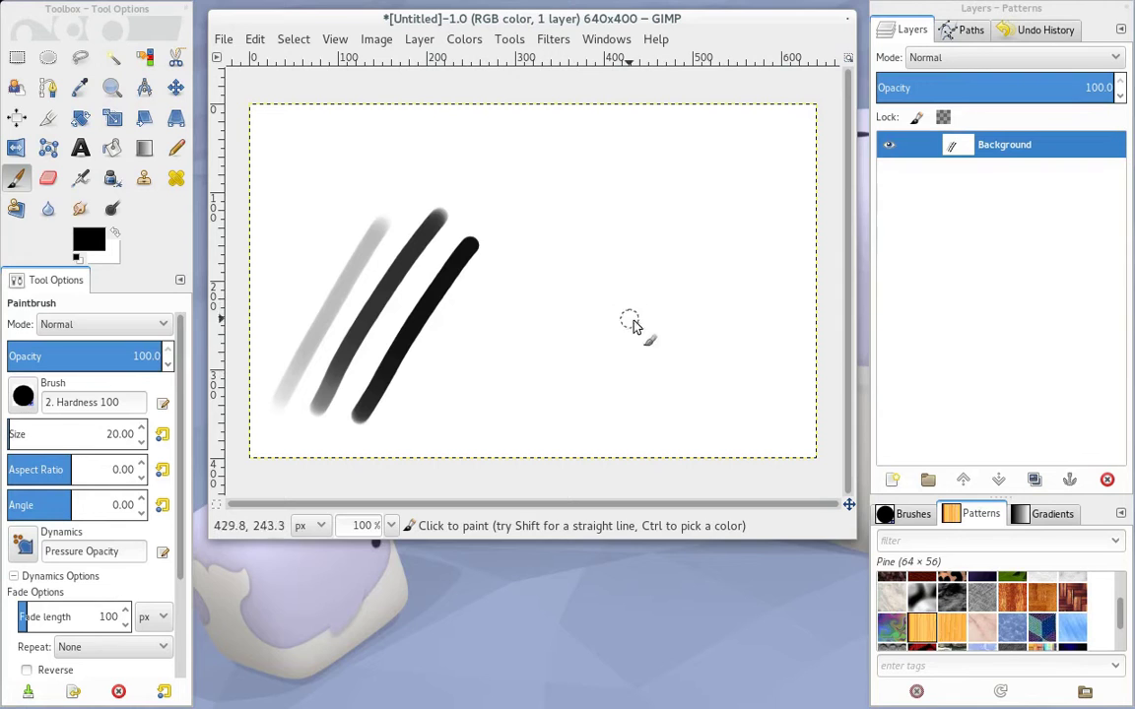
{"action": "mouse_move", "coordinate": [619, 405]}
{"action": "left_mouse_down"}
{"action": "mouse_move", "coordinate": [674, 391]}
{"action": "mouse_move", "coordinate": [712, 251]}
{"action": "mouse_move", "coordinate": [788, 432]}
{"action": "left_mouse_up"}
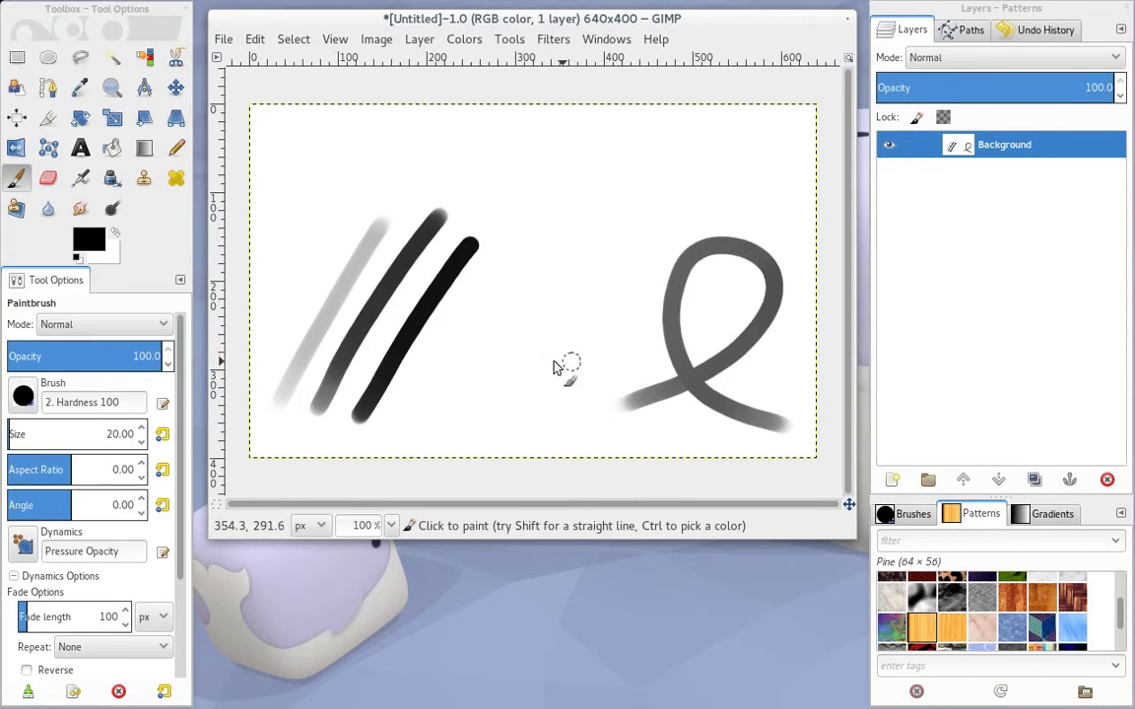
{"action": "left_click_drag", "start_coordinate": [592, 384], "coordinate": [803, 209]}
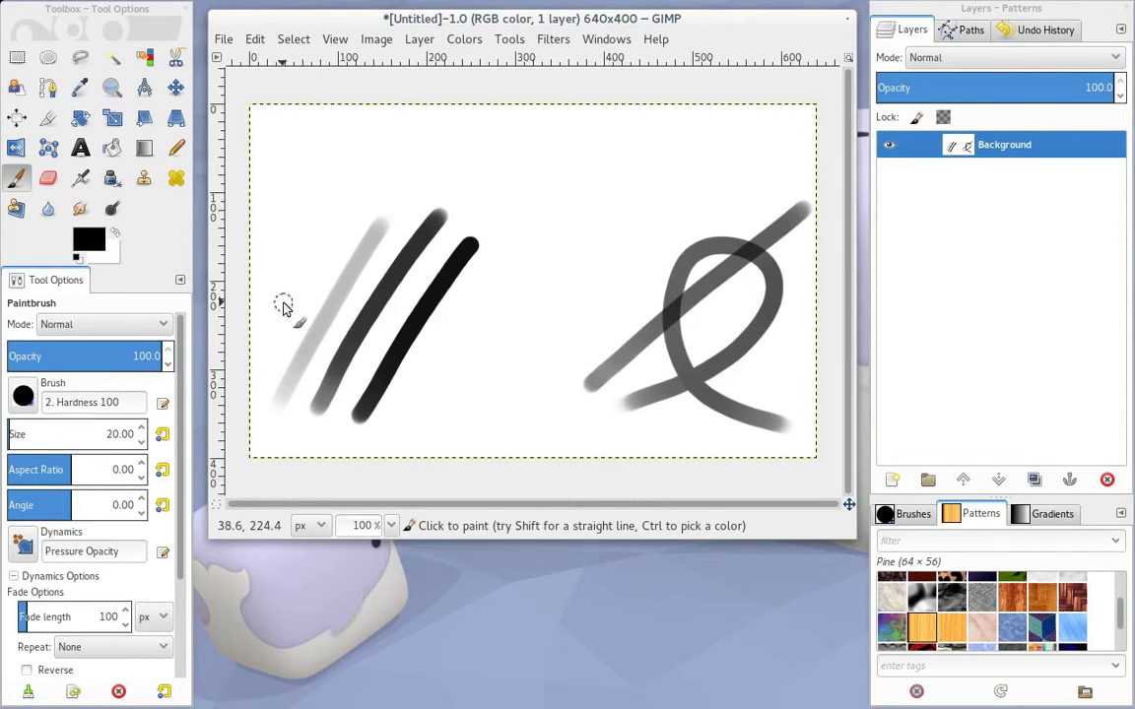
{"action": "left_click_drag", "start_coordinate": [283, 305], "coordinate": [515, 277]}
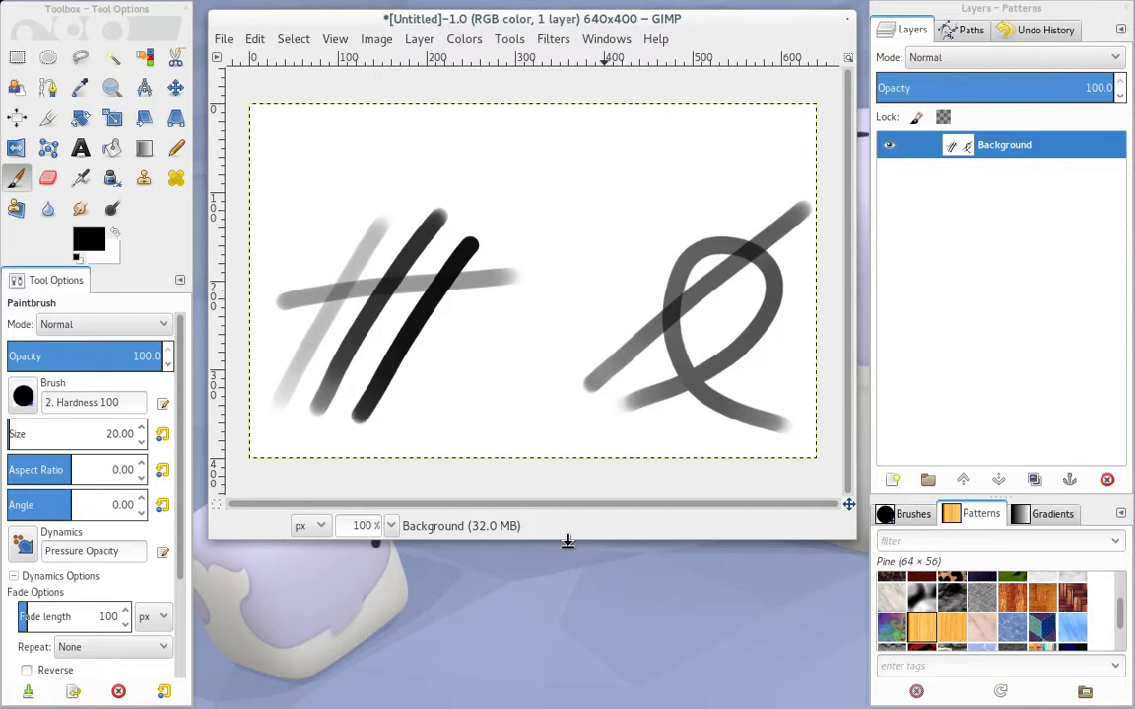
Delete all the test strokes so the canvas is plain white
{"action": "key", "text": "Delete"}
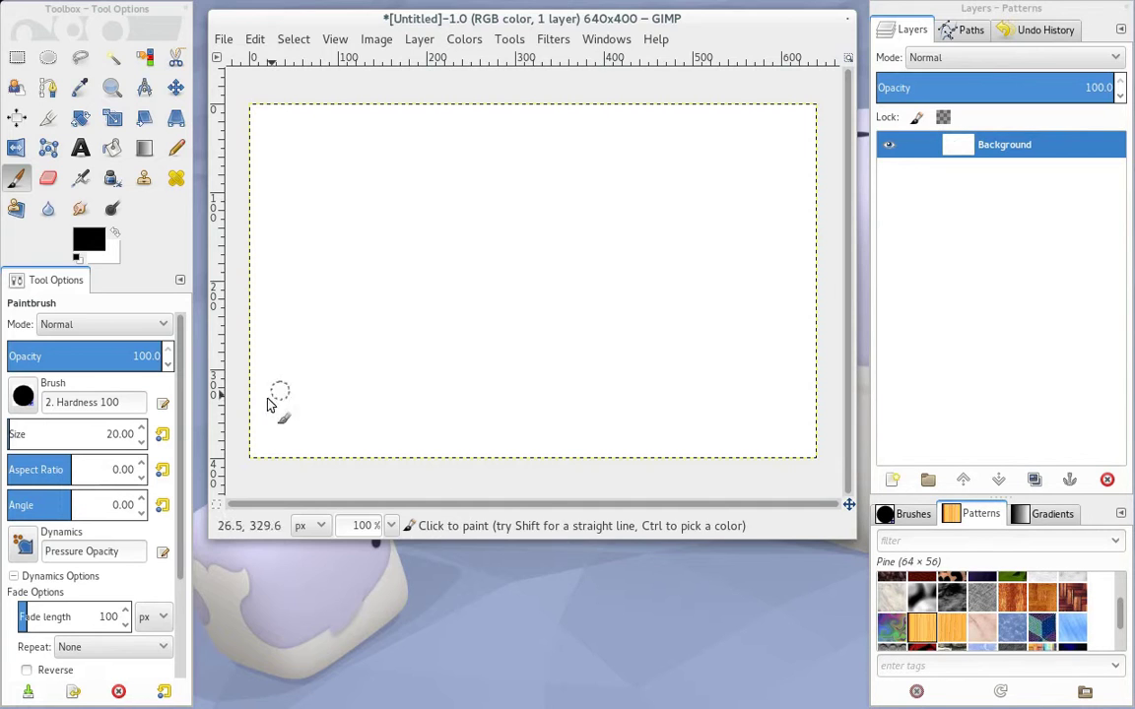
Open the Paint Dynamics dialog and create a new 'Untitled #1' dynamics preset
{"action": "left_click_drag", "start_coordinate": [180, 355], "coordinate": [183, 387]}
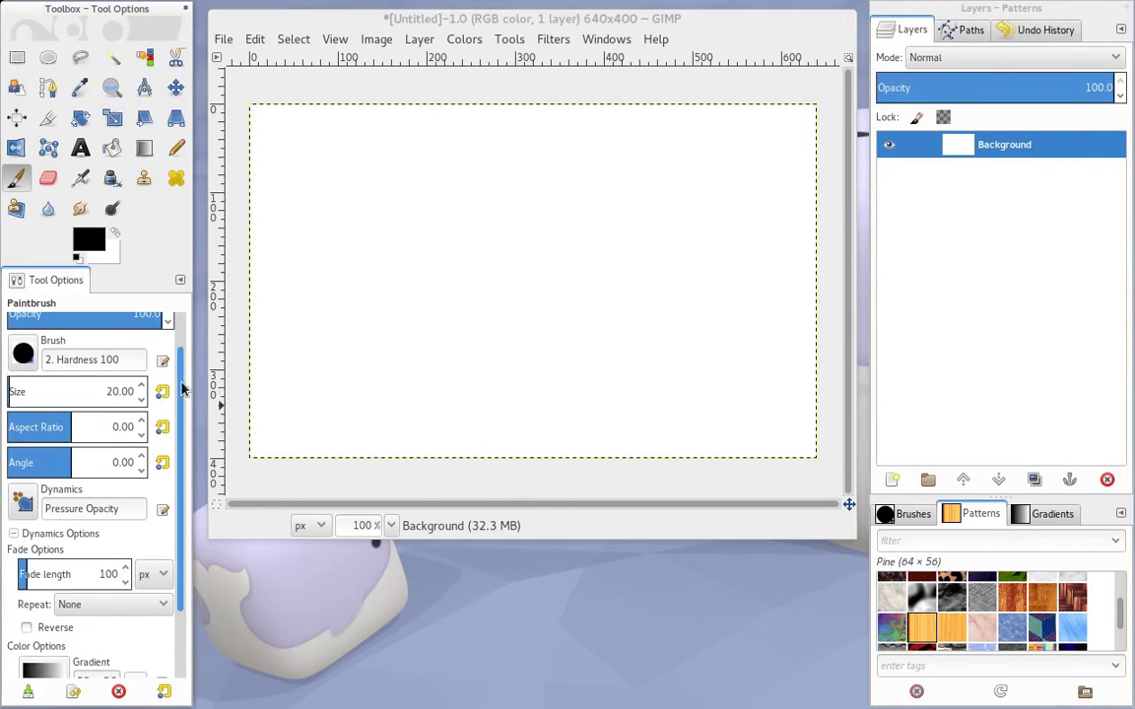
{"action": "left_click", "coordinate": [24, 505]}
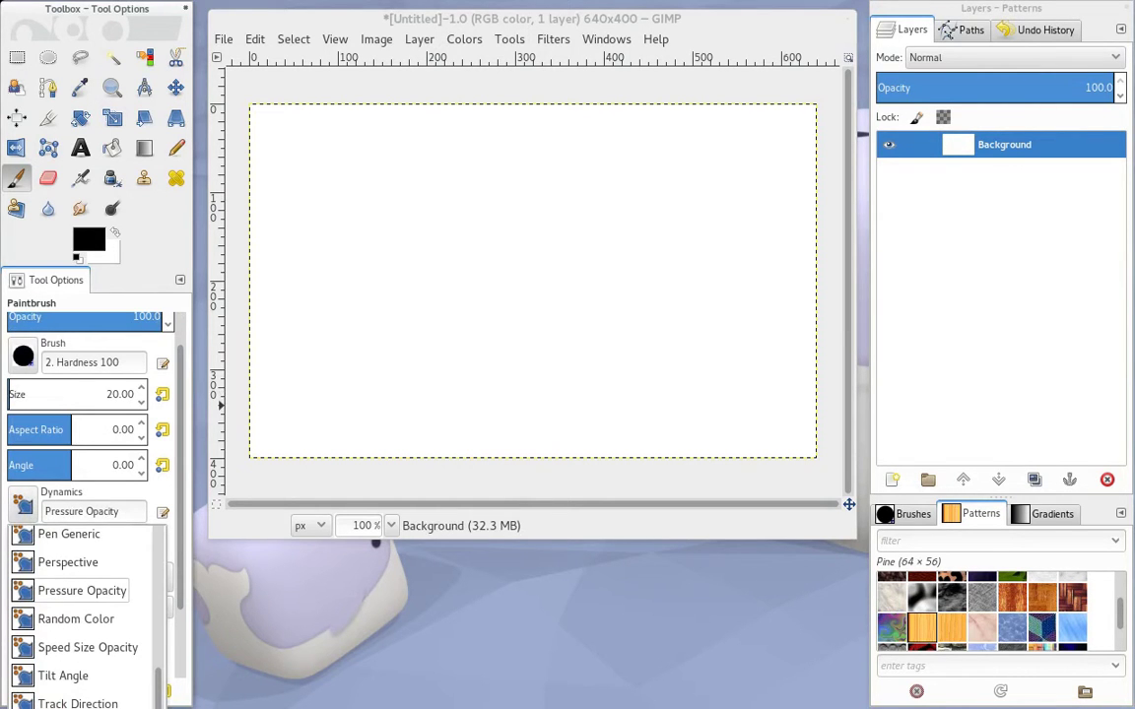
{"action": "left_click", "coordinate": [168, 701]}
{"action": "mouse_move", "coordinate": [170, 658]}
{"action": "left_mouse_down"}
{"action": "mouse_move", "coordinate": [258, 622]}
{"action": "mouse_move", "coordinate": [300, 323]}
{"action": "left_mouse_up"}
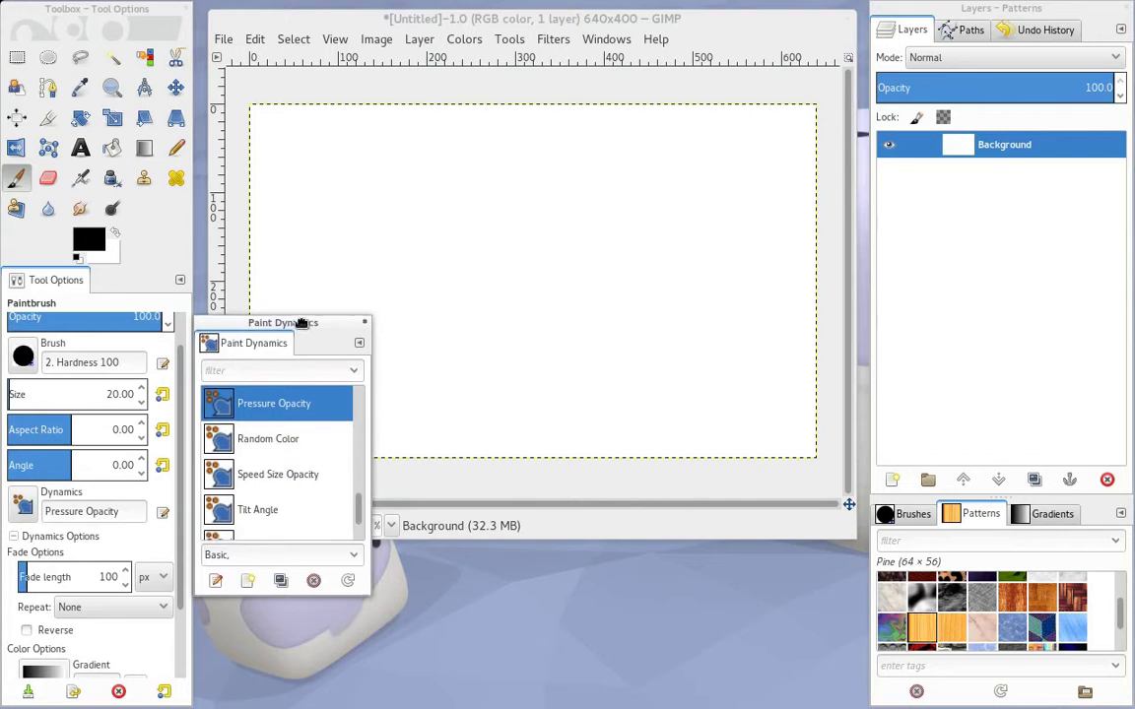
{"action": "key", "text": "shift+h"}
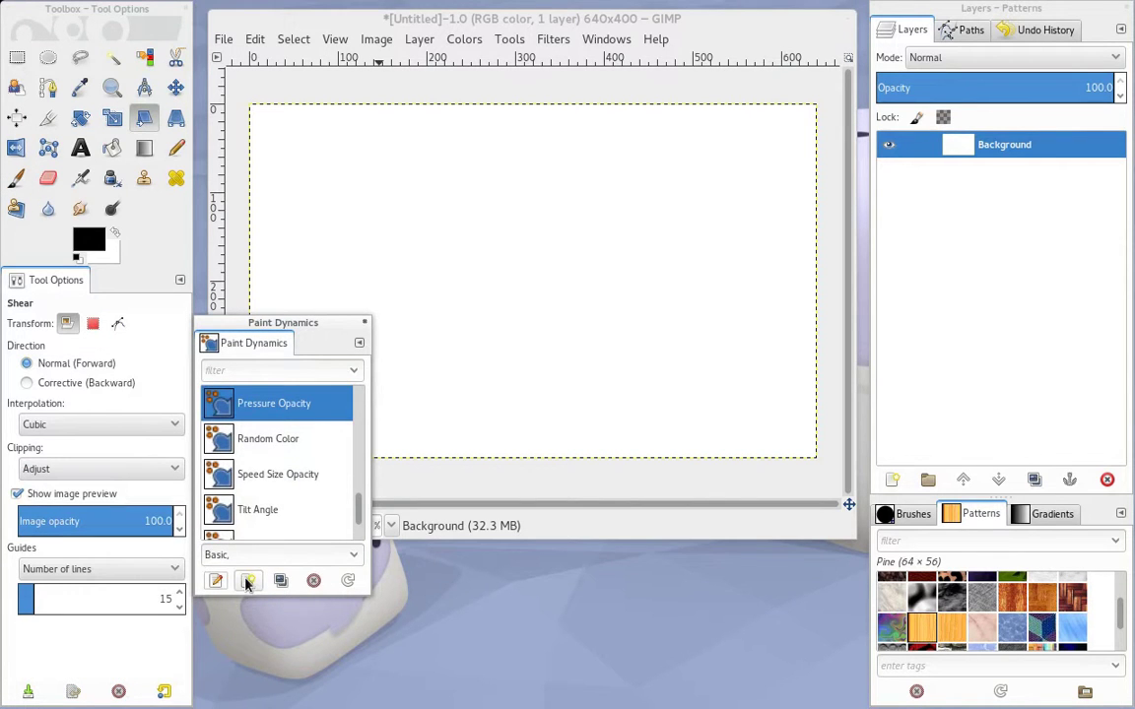
{"action": "left_click", "coordinate": [247, 582]}
{"action": "left_click_drag", "start_coordinate": [261, 366], "coordinate": [301, 233]}
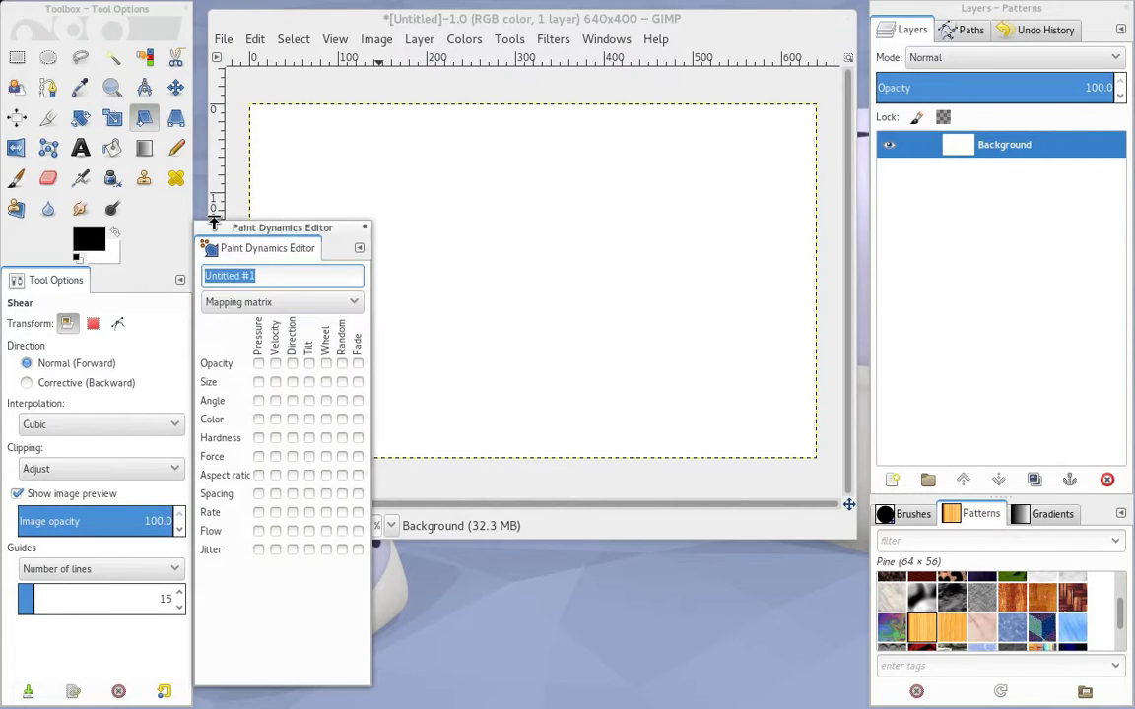
Name the dynamics 'Stuff', map Pressure to Color, reselect the Paintbrush and float the editor
{"action": "type", "text": "Stuff"}
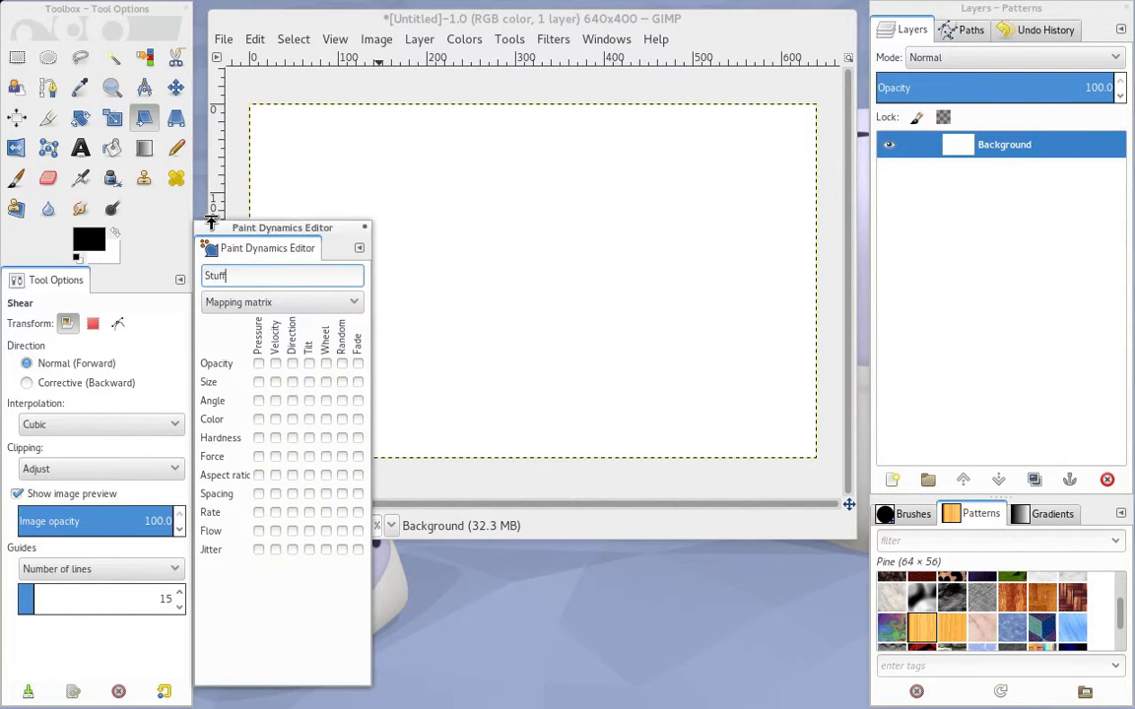
{"action": "left_click", "coordinate": [258, 419]}
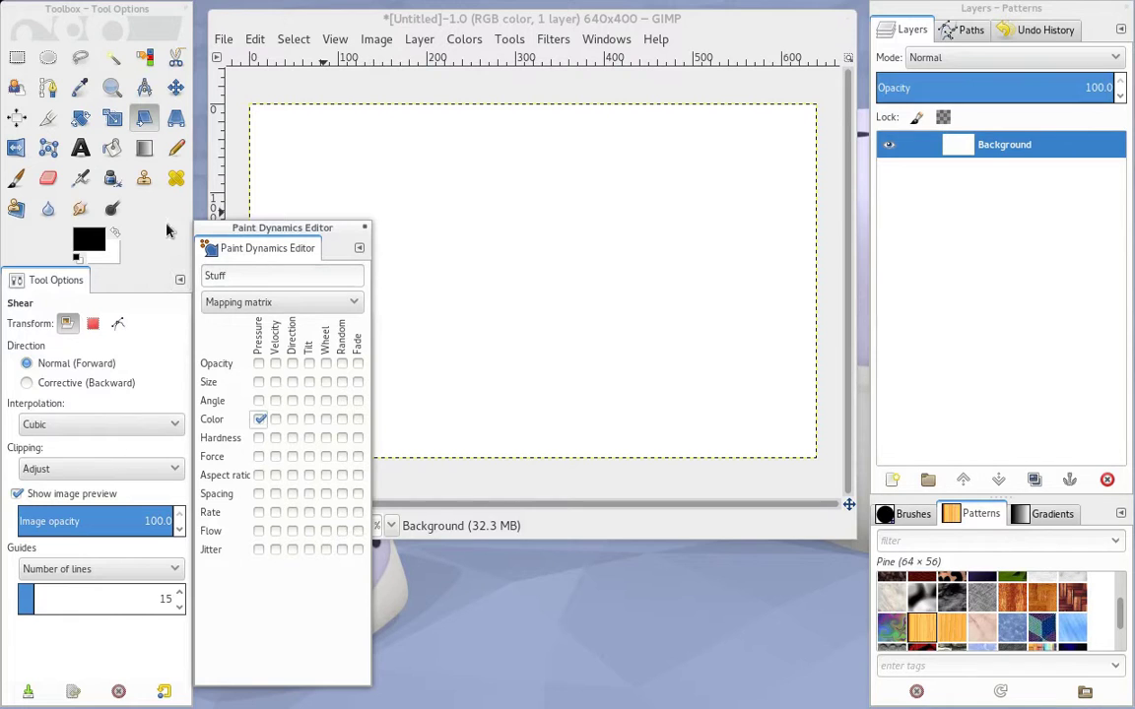
{"action": "left_click", "coordinate": [176, 148]}
{"action": "left_click", "coordinate": [16, 178]}
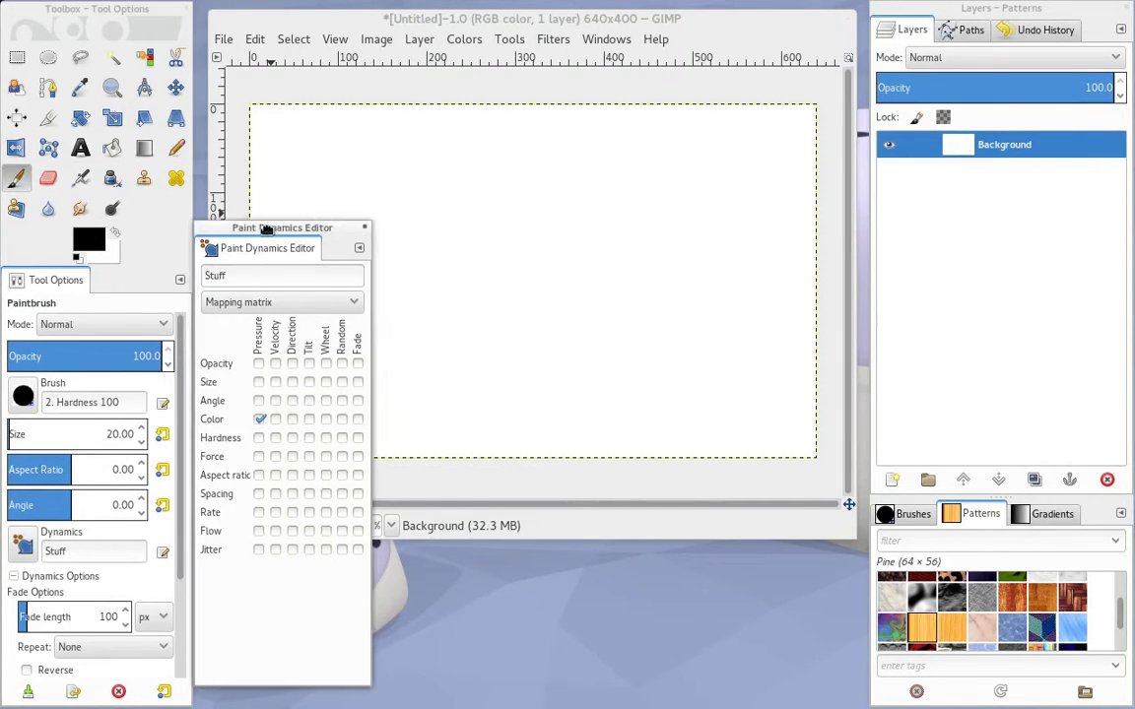
{"action": "mouse_move", "coordinate": [279, 227]}
{"action": "left_mouse_down"}
{"action": "mouse_move", "coordinate": [799, 212]}
{"action": "mouse_move", "coordinate": [990, 247]}
{"action": "left_mouse_up"}
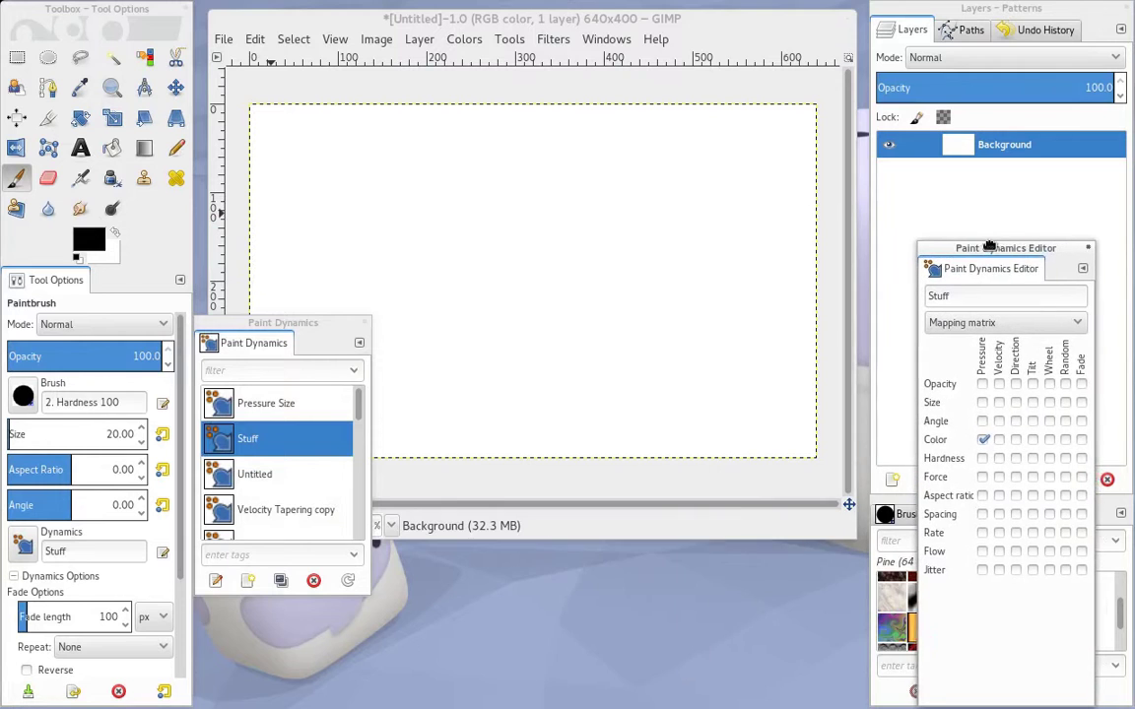
Test the Stuff dynamics with a dark scribble, a light grey zigzag and a white loop
{"action": "left_click", "coordinate": [363, 322]}
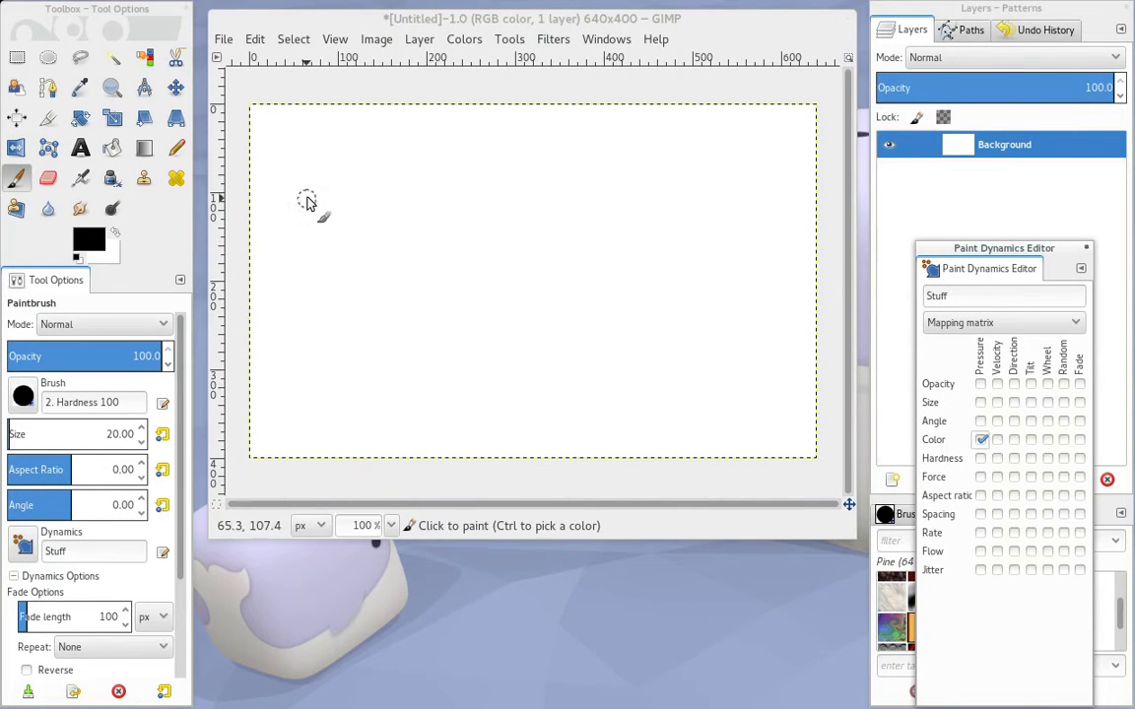
{"action": "mouse_move", "coordinate": [306, 197]}
{"action": "left_mouse_down"}
{"action": "mouse_move", "coordinate": [305, 264]}
{"action": "mouse_move", "coordinate": [320, 301]}
{"action": "mouse_move", "coordinate": [339, 242]}
{"action": "mouse_move", "coordinate": [334, 313]}
{"action": "mouse_move", "coordinate": [376, 218]}
{"action": "mouse_move", "coordinate": [392, 320]}
{"action": "mouse_move", "coordinate": [433, 254]}
{"action": "mouse_move", "coordinate": [464, 237]}
{"action": "mouse_move", "coordinate": [480, 323]}
{"action": "mouse_move", "coordinate": [535, 296]}
{"action": "mouse_move", "coordinate": [591, 314]}
{"action": "left_mouse_up"}
{"action": "left_click_drag", "start_coordinate": [320, 378], "coordinate": [448, 392]}
{"action": "mouse_move", "coordinate": [533, 315]}
{"action": "left_mouse_down"}
{"action": "mouse_move", "coordinate": [462, 280]}
{"action": "mouse_move", "coordinate": [352, 258]}
{"action": "mouse_move", "coordinate": [333, 235]}
{"action": "mouse_move", "coordinate": [374, 218]}
{"action": "mouse_move", "coordinate": [358, 308]}
{"action": "mouse_move", "coordinate": [469, 329]}
{"action": "left_mouse_up"}
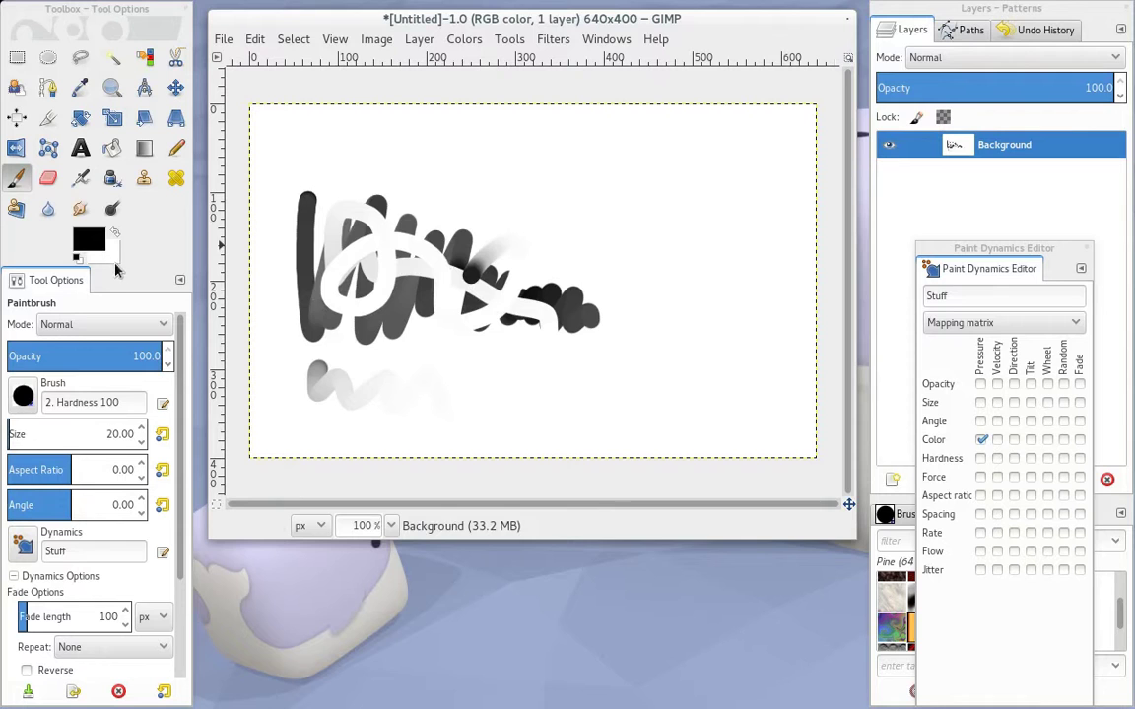
Paint a large grey spiral O with a dark scribble inside it
{"action": "scroll", "coordinate": [183, 394], "scroll_direction": "down", "scroll_amount": 5}
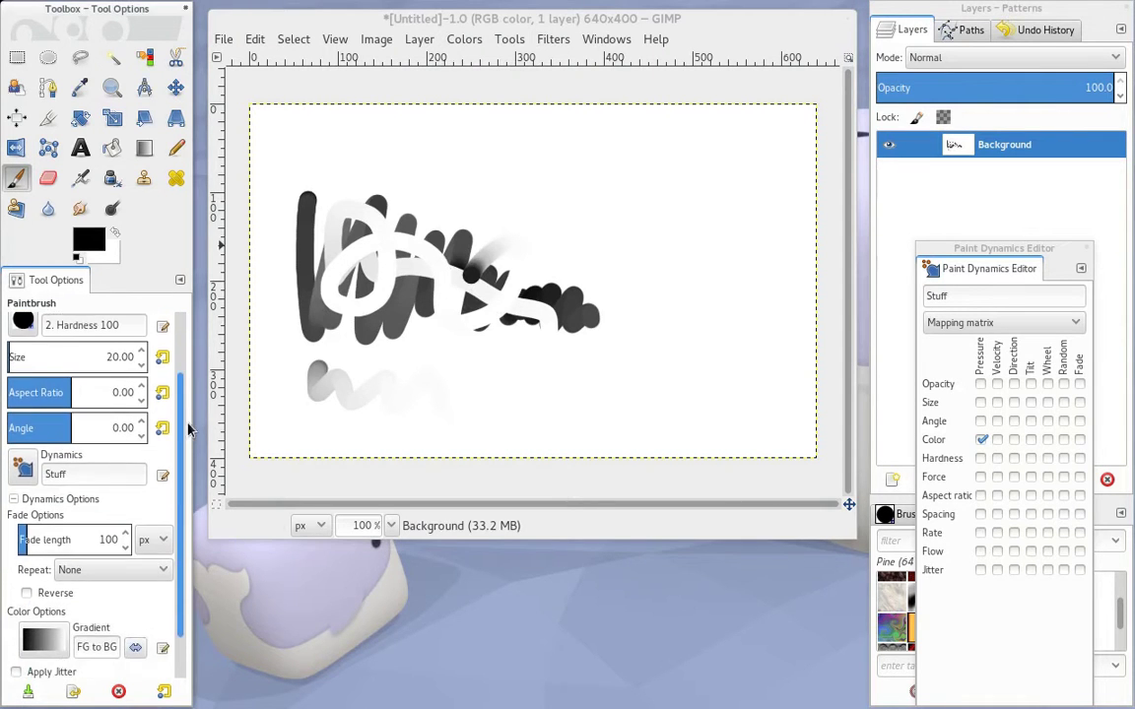
{"action": "scroll", "coordinate": [192, 450], "scroll_direction": "down", "scroll_amount": 1}
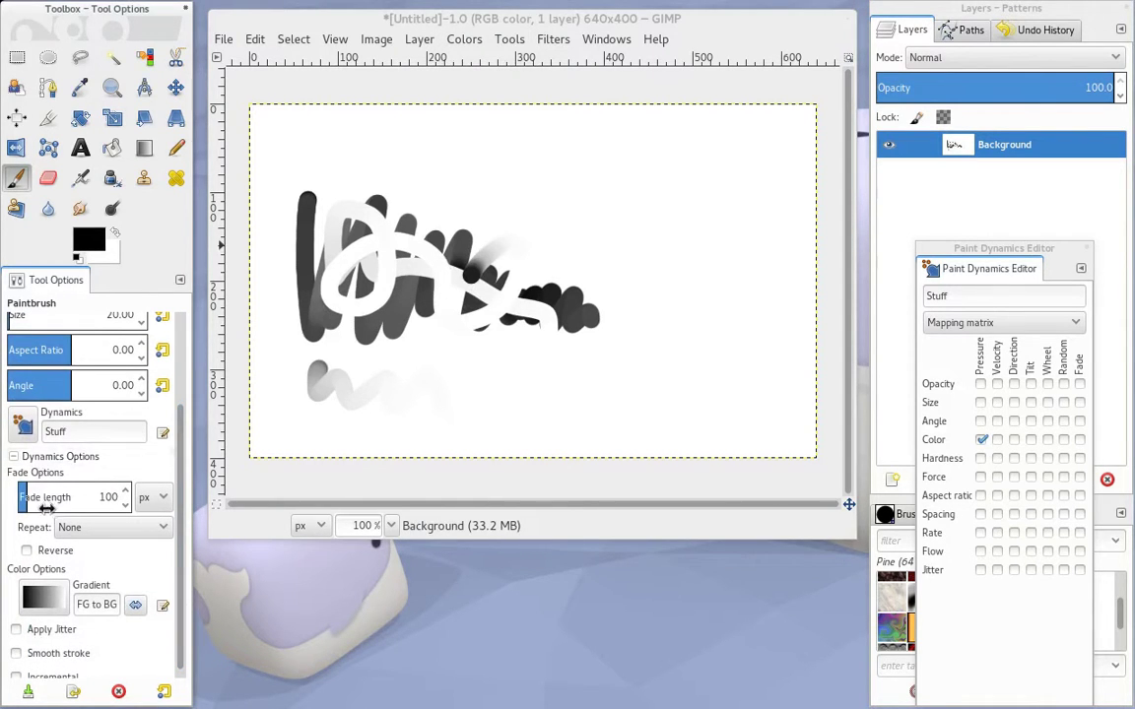
{"action": "left_click", "coordinate": [49, 609]}
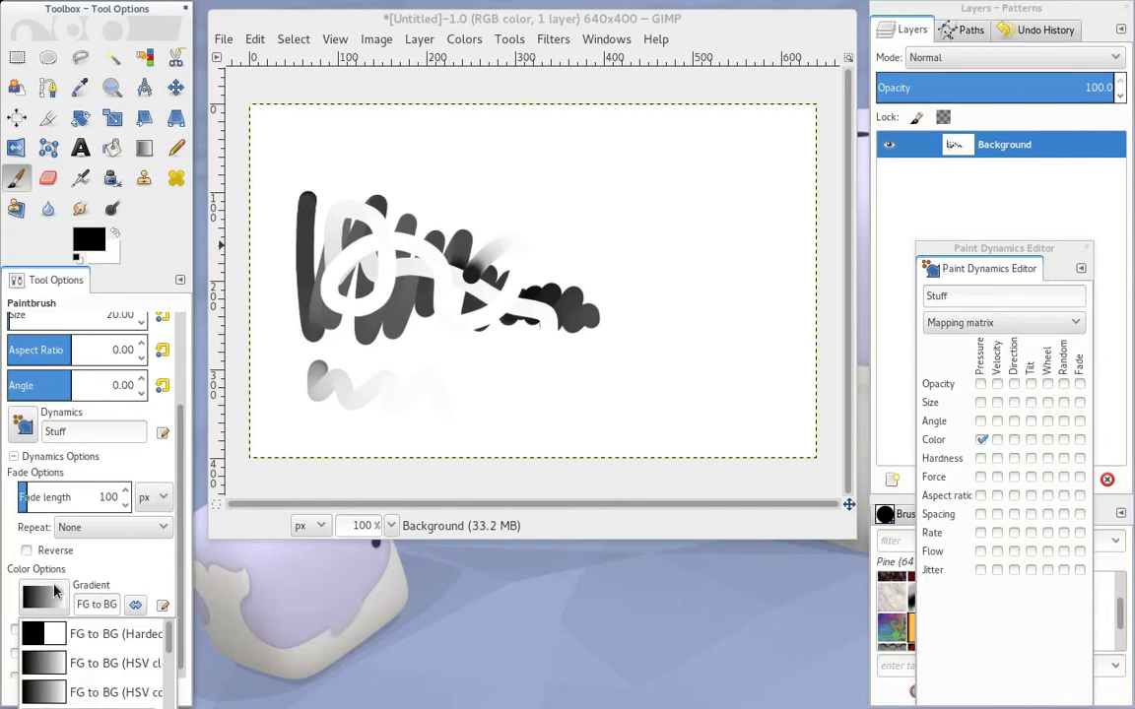
{"action": "left_click", "coordinate": [43, 543]}
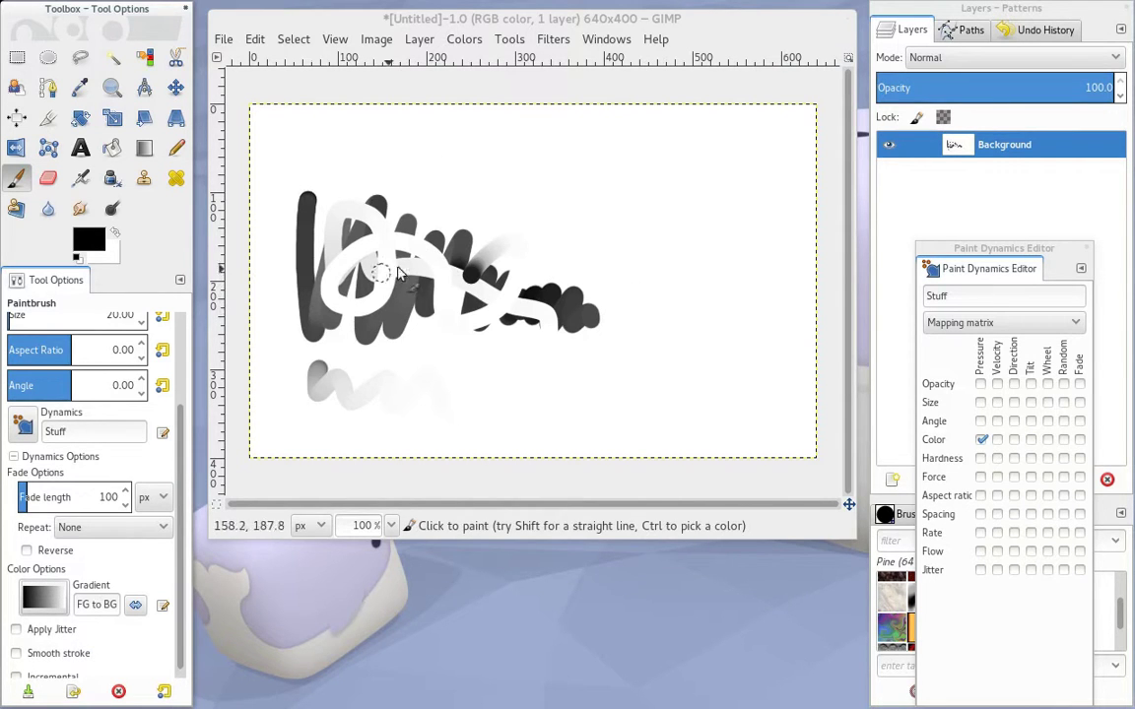
{"action": "left_click_drag", "start_coordinate": [591, 274], "coordinate": [657, 292]}
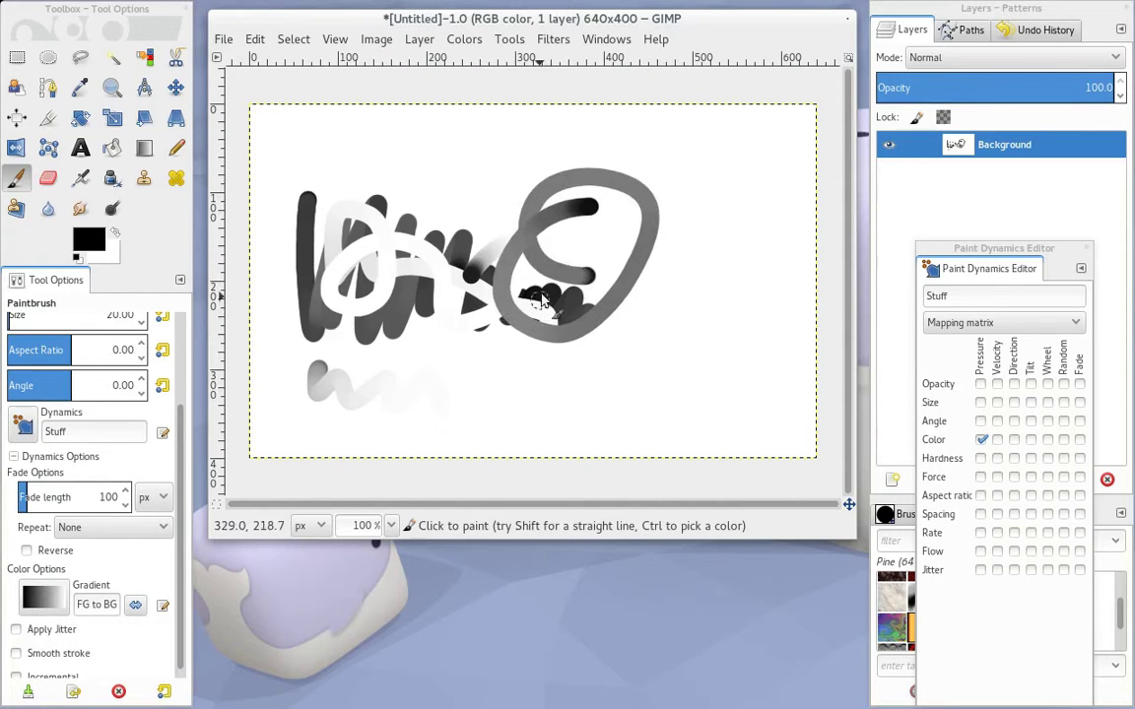
{"action": "mouse_move", "coordinate": [539, 298]}
{"action": "left_mouse_down"}
{"action": "mouse_move", "coordinate": [560, 234]}
{"action": "mouse_move", "coordinate": [530, 287]}
{"action": "mouse_move", "coordinate": [560, 274]}
{"action": "mouse_move", "coordinate": [572, 285]}
{"action": "mouse_move", "coordinate": [537, 261]}
{"action": "left_mouse_up"}
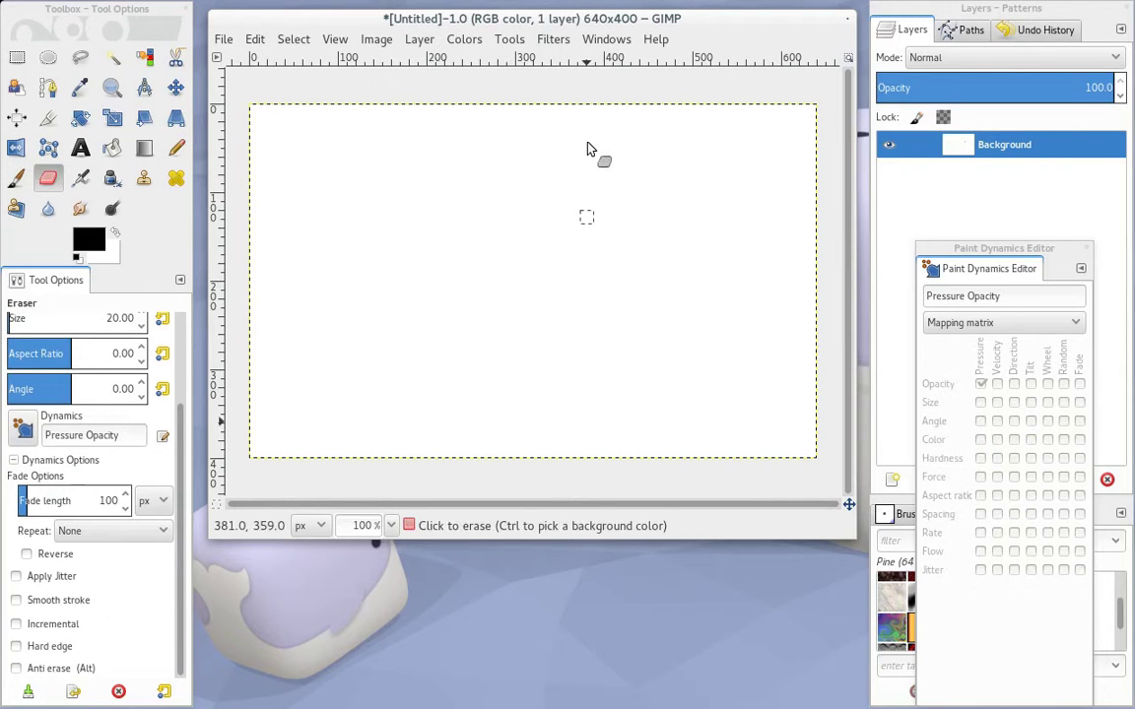
Add a new transparent layer named 'Layer' above the Background
{"action": "key", "text": "p"}
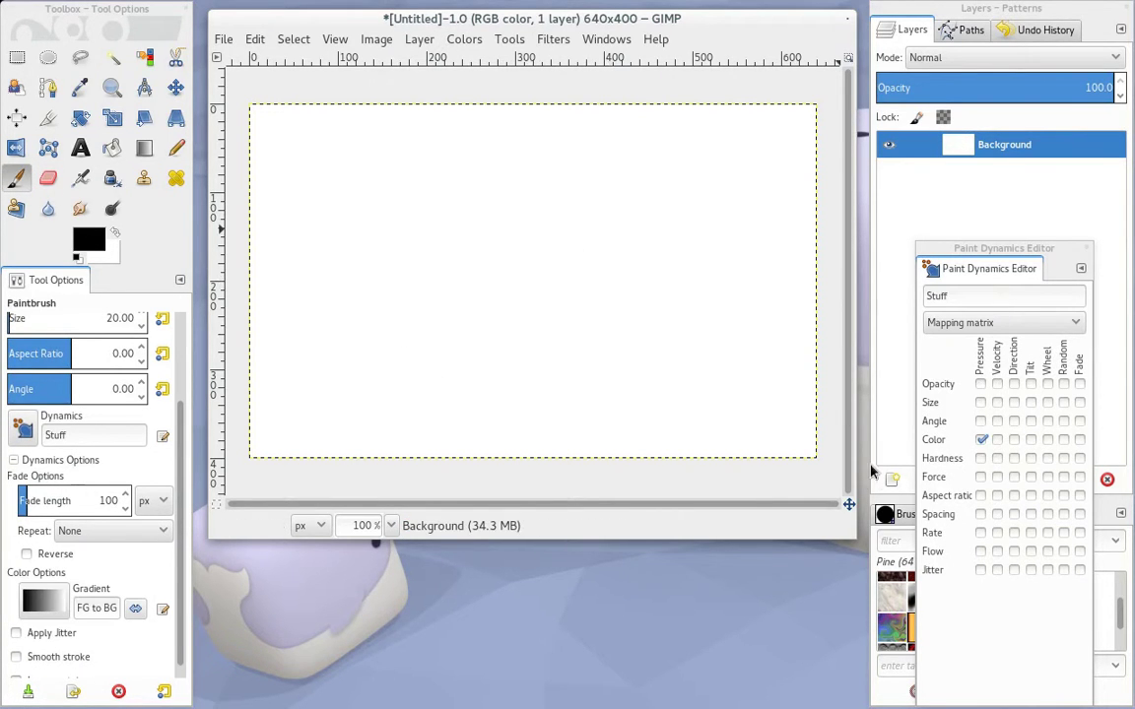
{"action": "left_click", "coordinate": [890, 480]}
{"action": "left_click", "coordinate": [890, 479]}
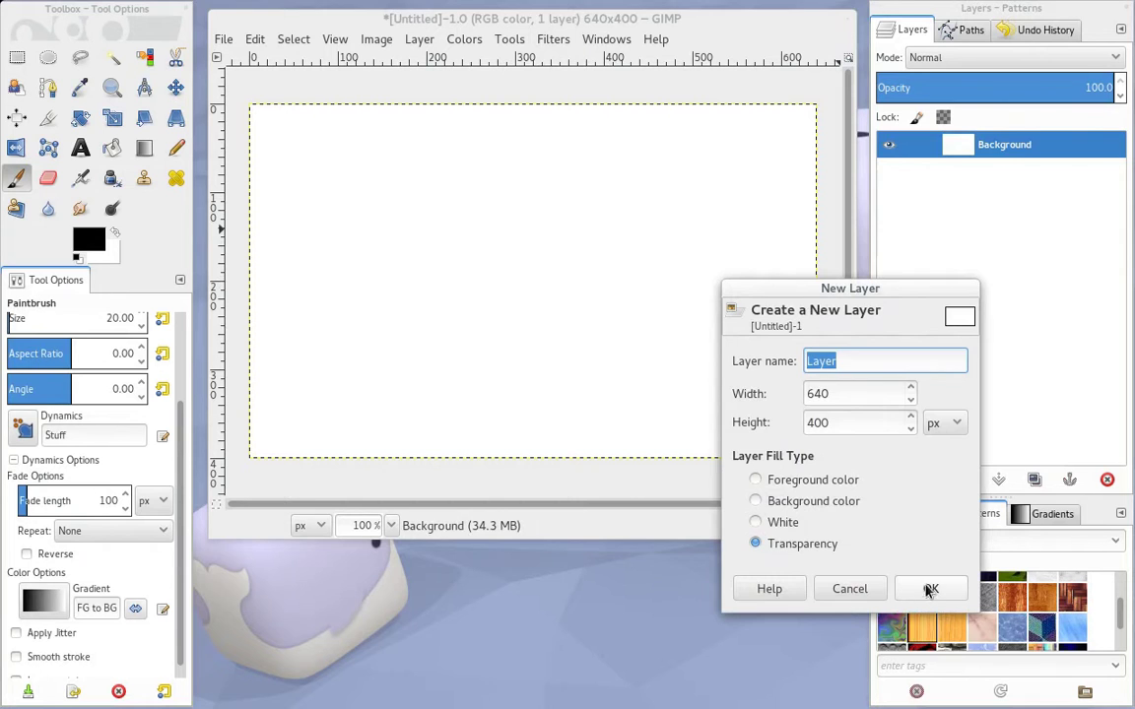
{"action": "left_click", "coordinate": [929, 589]}
Pick gold-orange d58c00 as foreground colour and bucket-fill the whole 'Layer' with it
{"action": "left_click", "coordinate": [85, 238]}
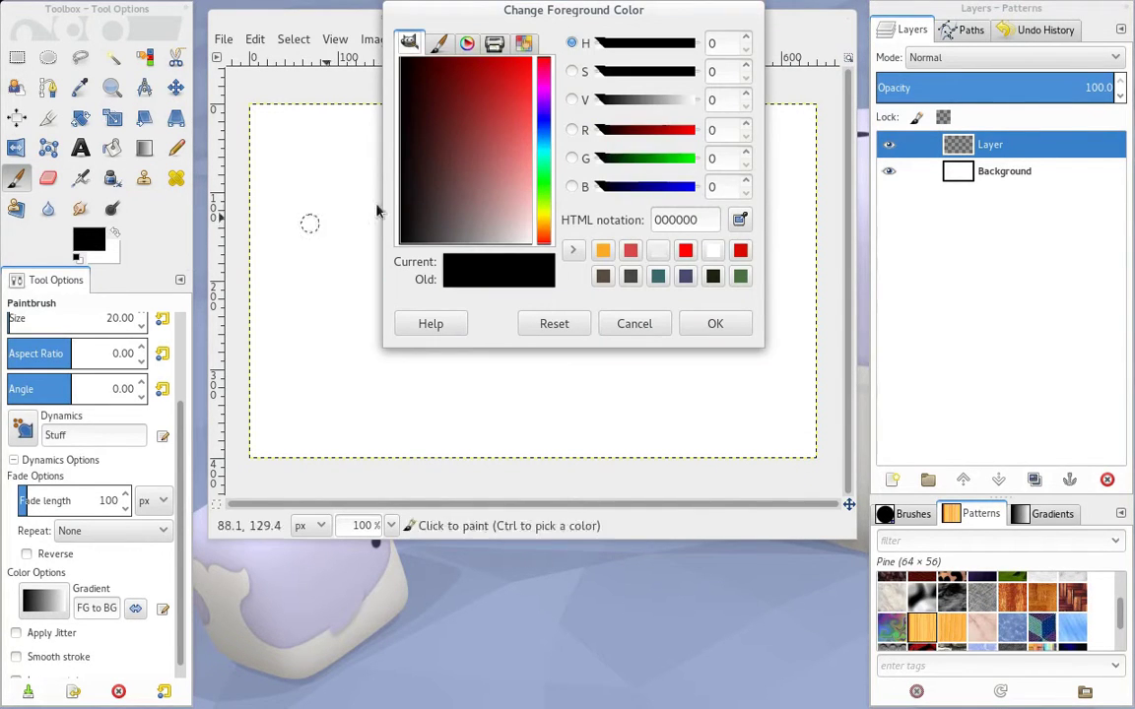
{"action": "left_click", "coordinate": [543, 229]}
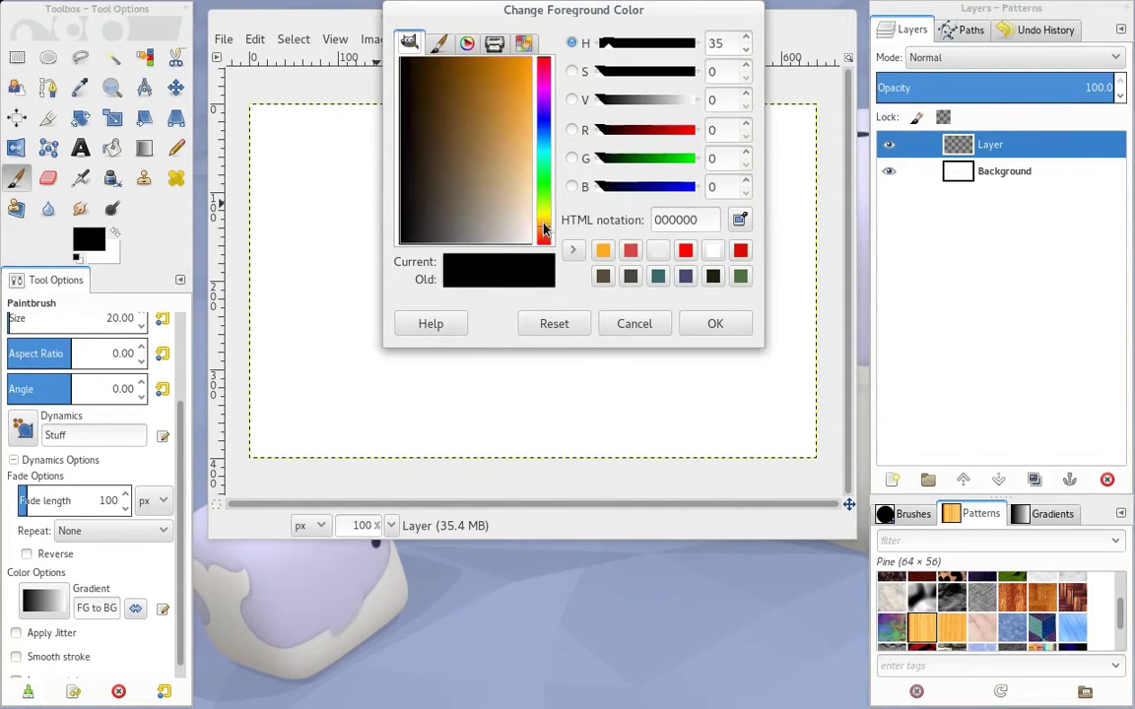
{"action": "left_click_drag", "start_coordinate": [556, 234], "coordinate": [541, 229]}
{"action": "left_click_drag", "start_coordinate": [487, 87], "coordinate": [509, 59]}
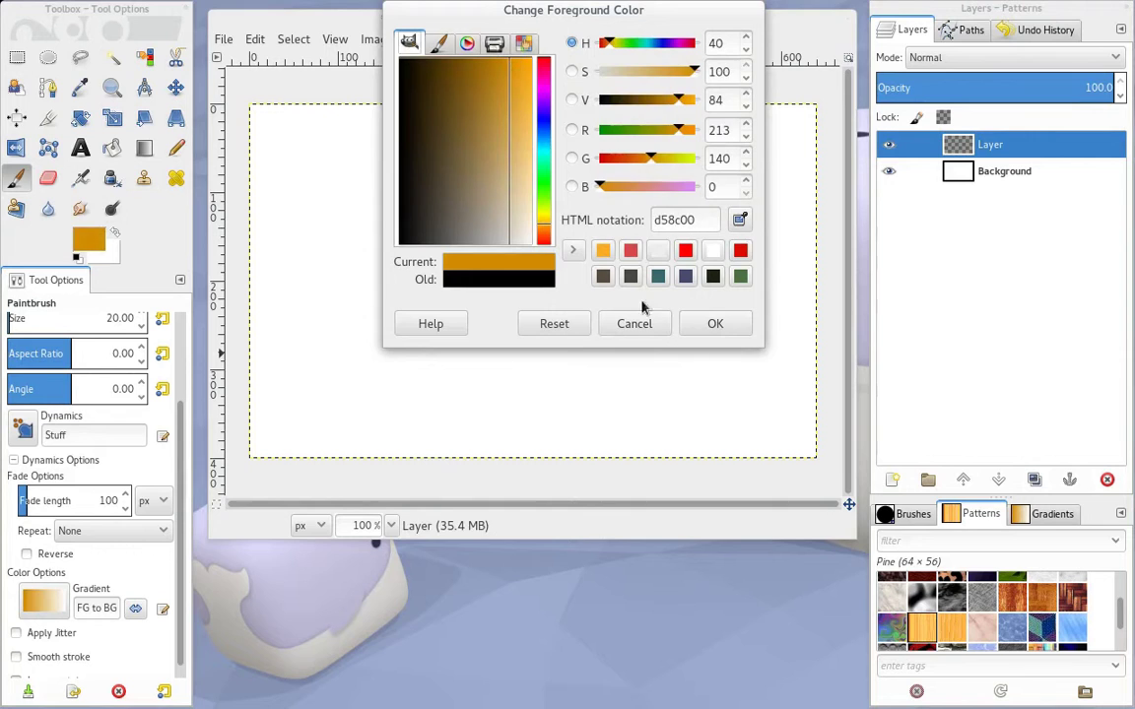
{"action": "left_click", "coordinate": [713, 325]}
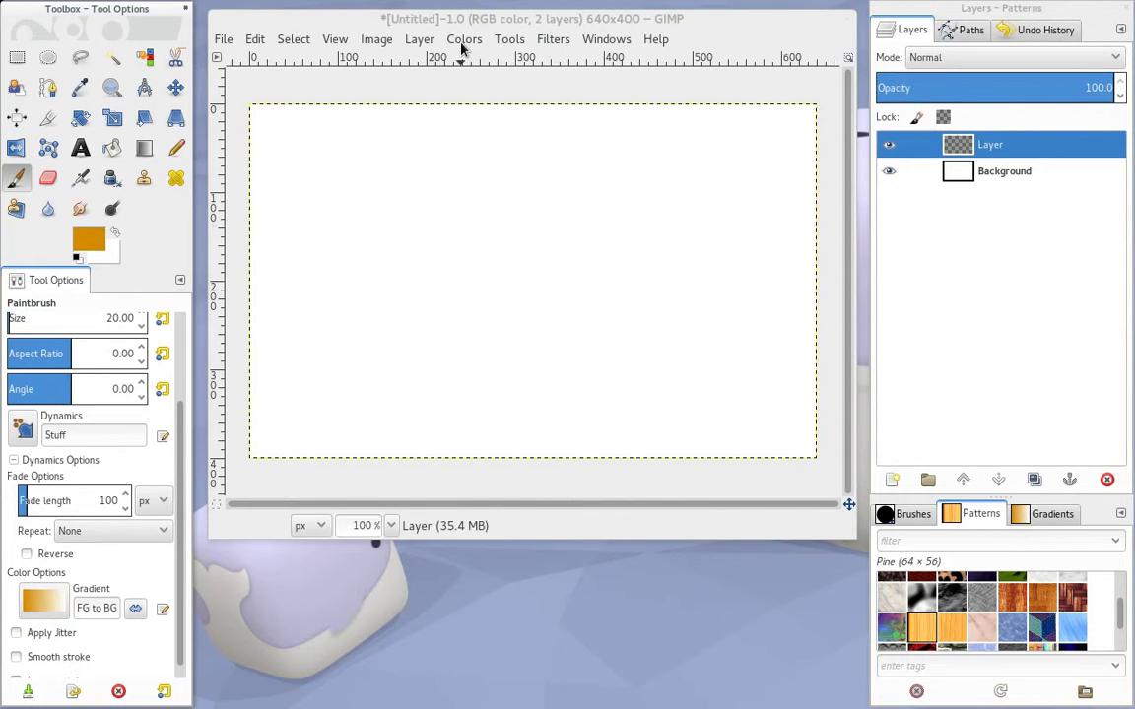
{"action": "key", "text": "shift+b"}
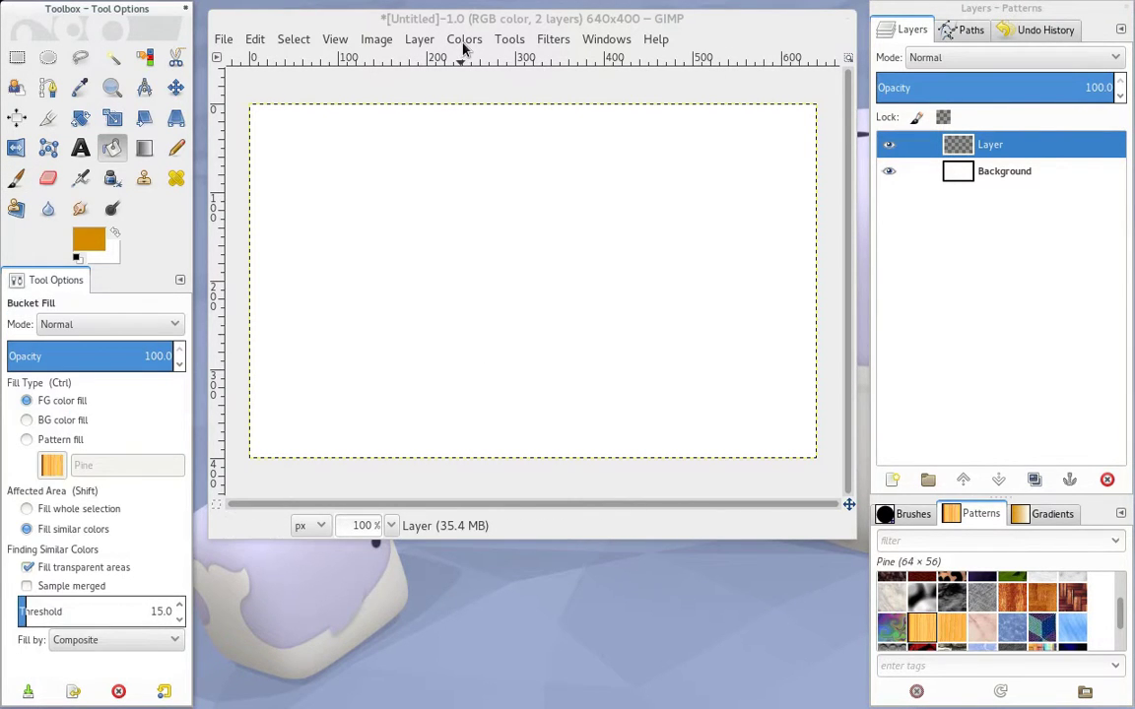
{"action": "left_click", "coordinate": [668, 332]}
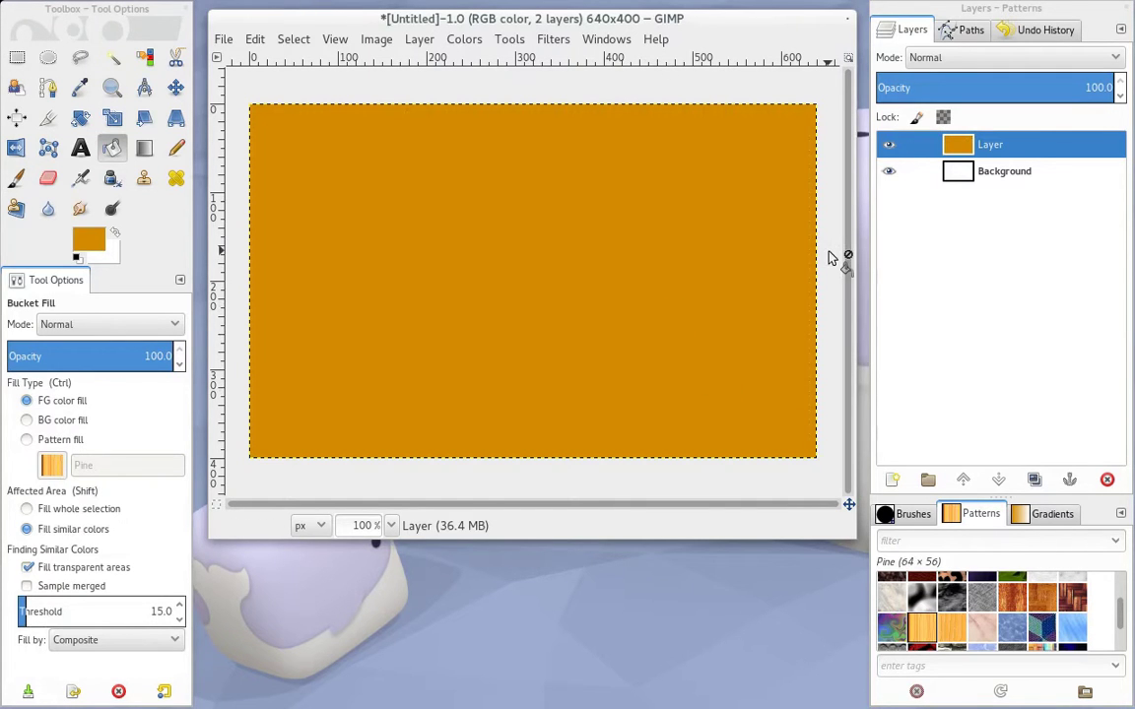
Add a Black (full transparency) layer mask to the orange 'Layer'
{"action": "right_click", "coordinate": [958, 148]}
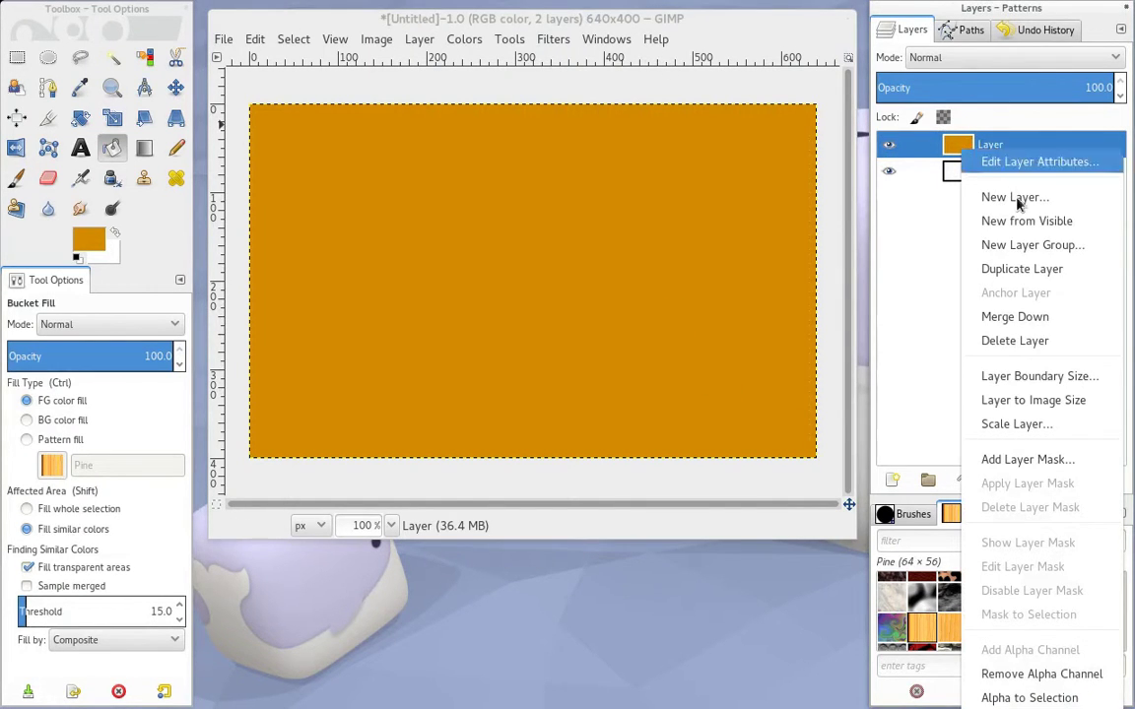
{"action": "left_click", "coordinate": [944, 458]}
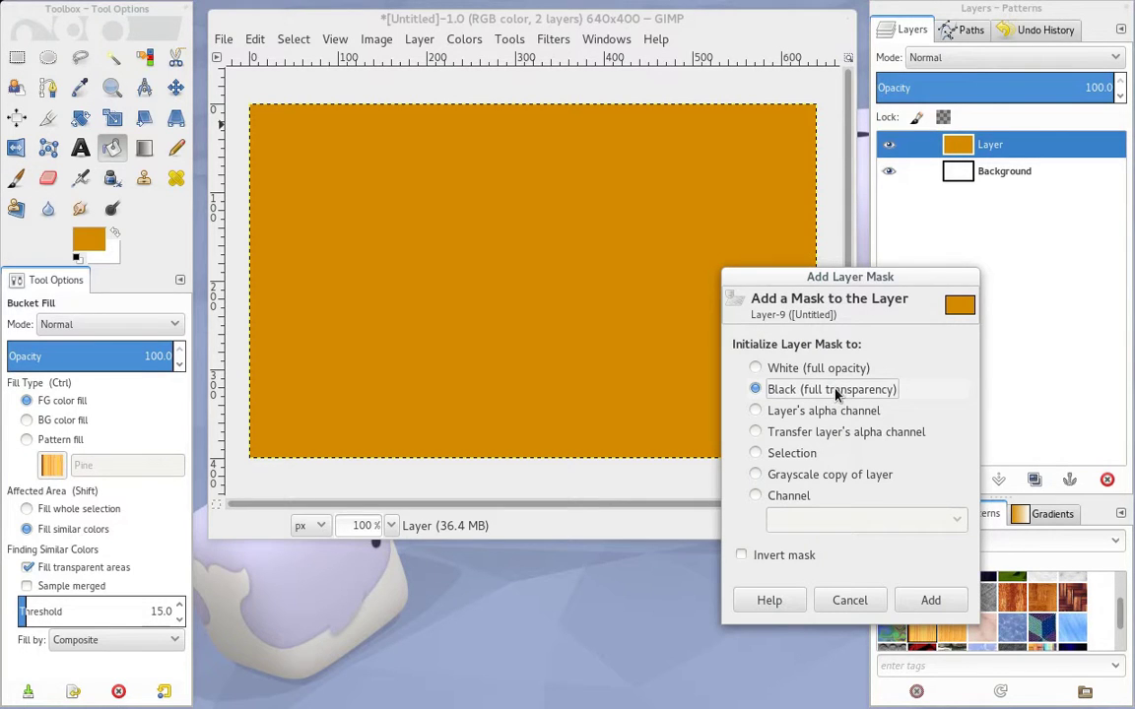
{"action": "left_click", "coordinate": [930, 600]}
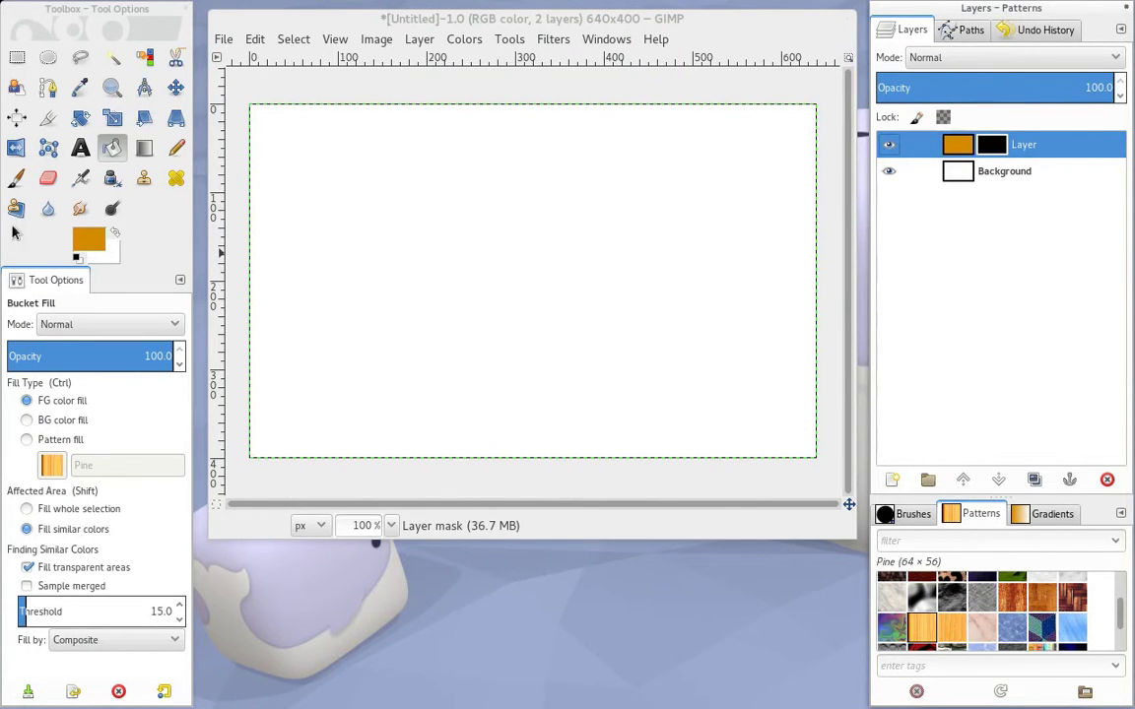
{"action": "left_click", "coordinate": [16, 177]}
Target the layer mask thumbnail and reset colours to black foreground, white background
{"action": "left_click", "coordinate": [991, 146]}
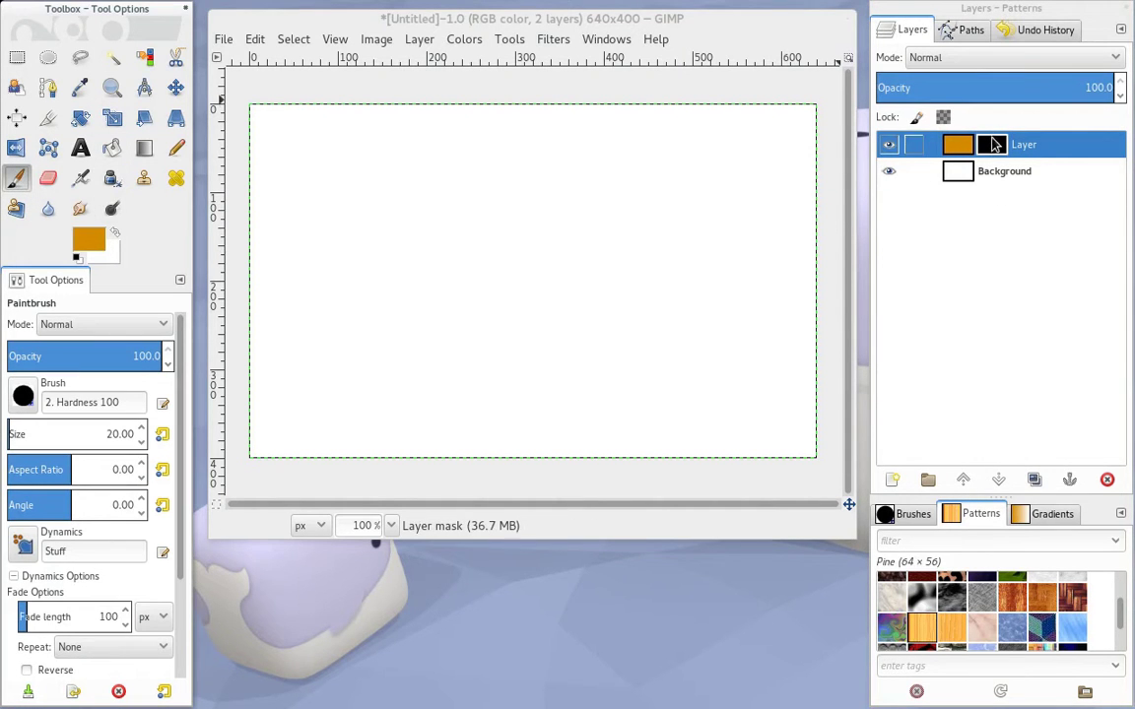
{"action": "left_click", "coordinate": [76, 258]}
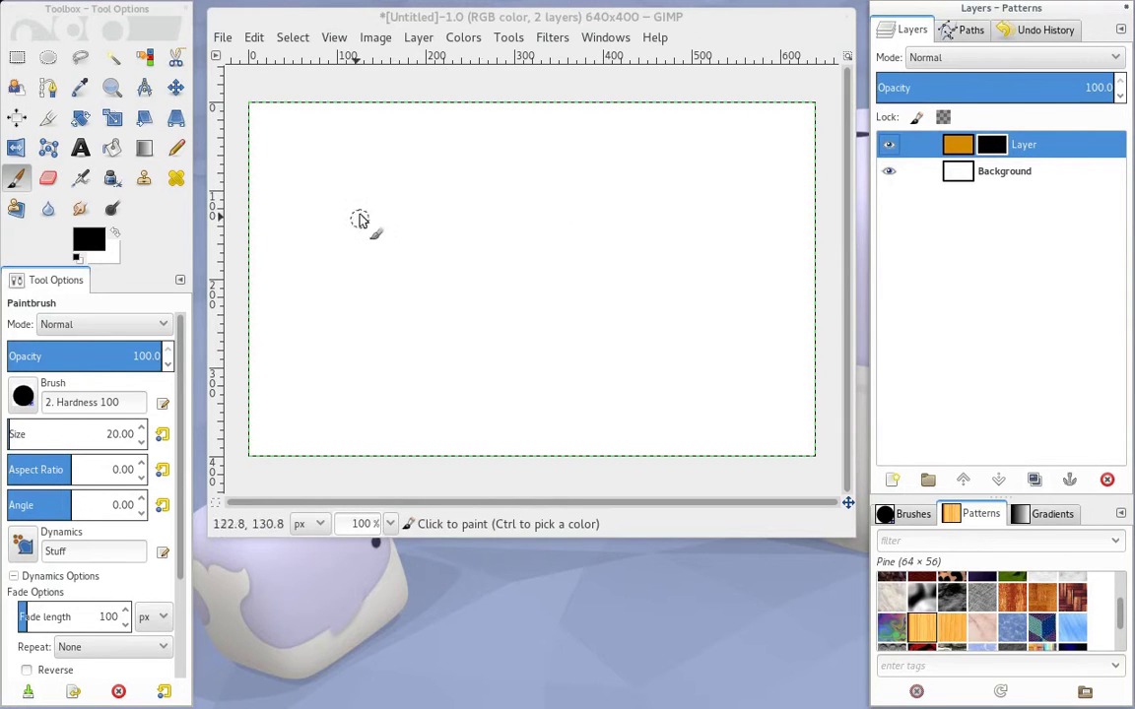
Paint three faint diagonals and one bold horizontal stroke on the mask to reveal orange
{"action": "left_click", "coordinate": [961, 150]}
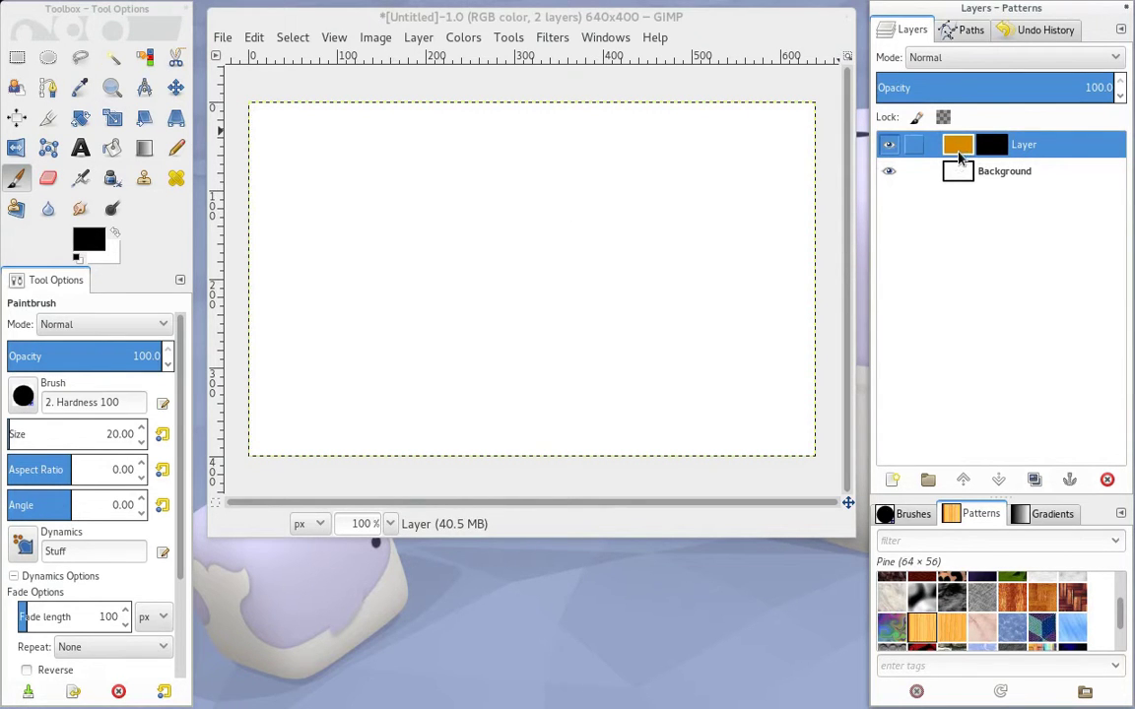
{"action": "left_click", "coordinate": [992, 145]}
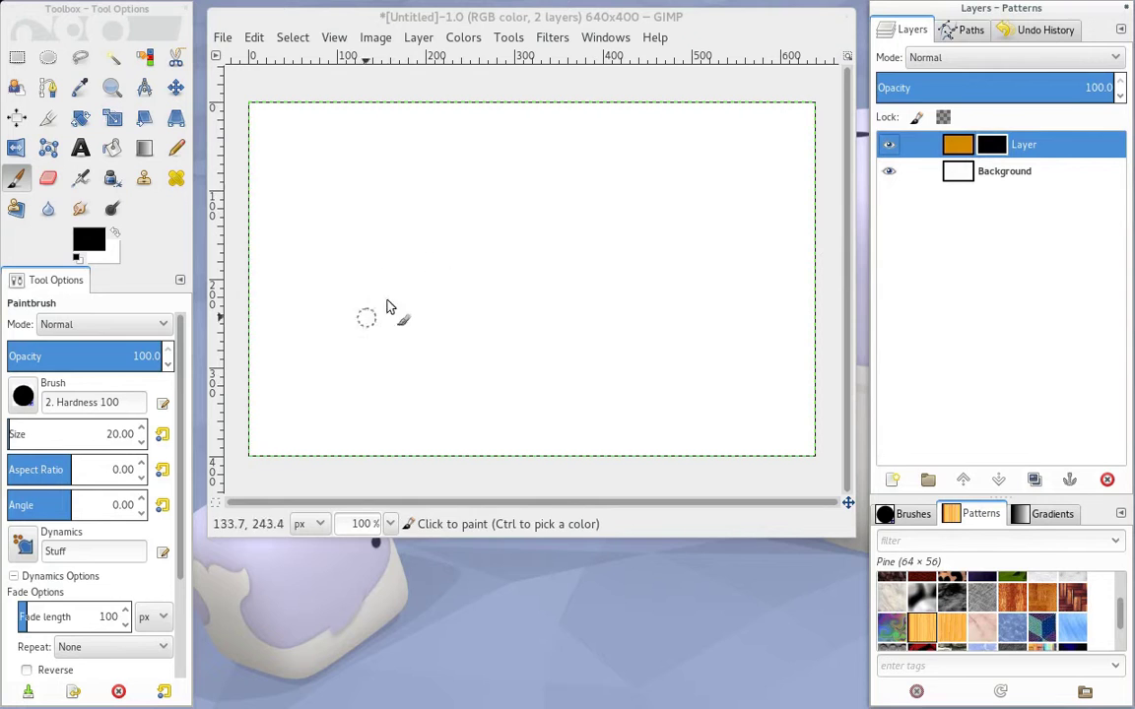
{"action": "left_click_drag", "start_coordinate": [292, 426], "coordinate": [448, 138]}
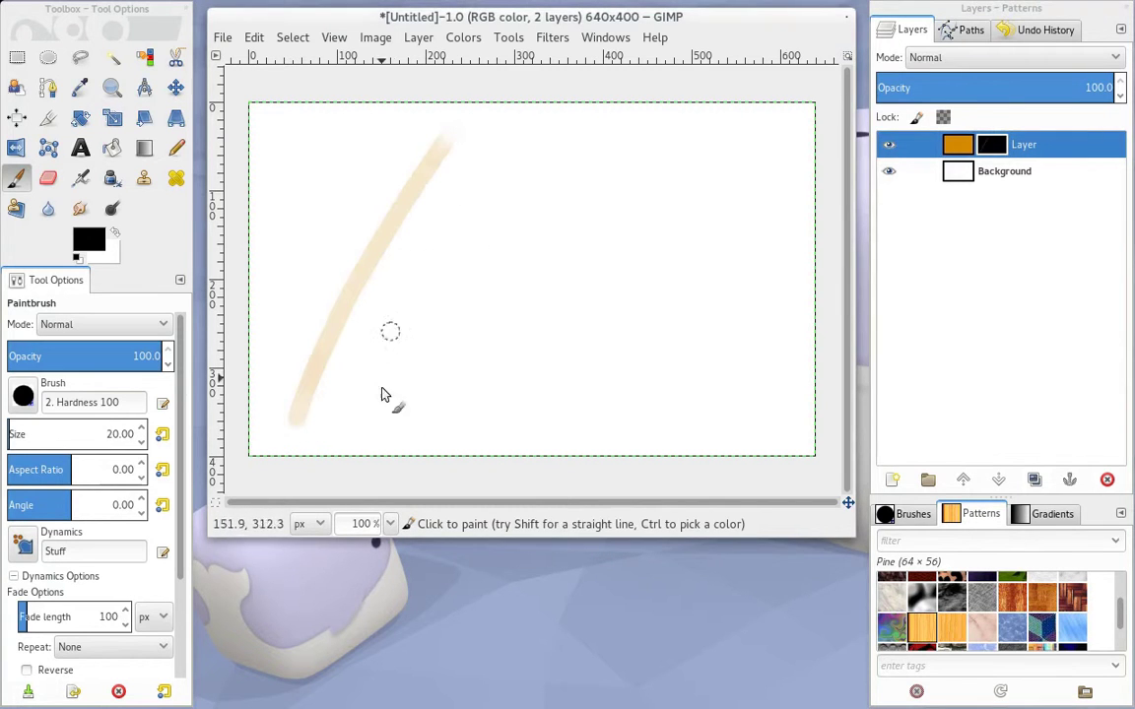
{"action": "left_click_drag", "start_coordinate": [355, 416], "coordinate": [480, 169]}
{"action": "left_click_drag", "start_coordinate": [420, 406], "coordinate": [579, 150]}
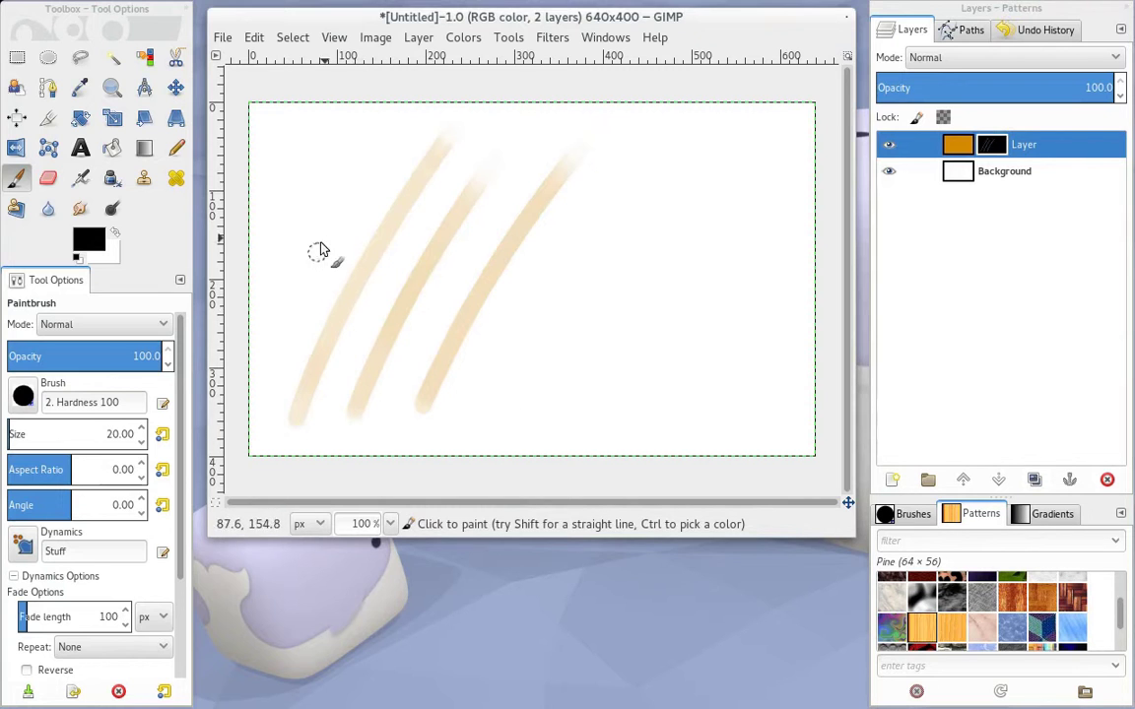
{"action": "left_click_drag", "start_coordinate": [292, 248], "coordinate": [652, 224]}
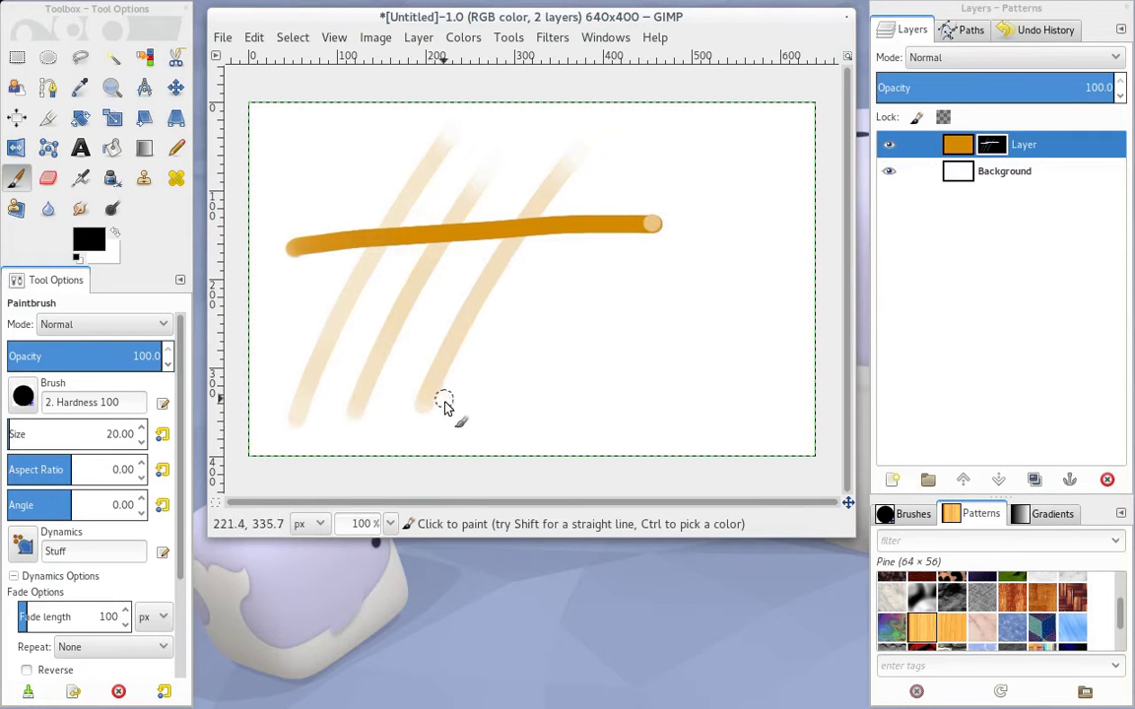
Switch the paintbrush to Lighten only mode and paint three diagonal strokes on the right
{"action": "left_click", "coordinate": [163, 325]}
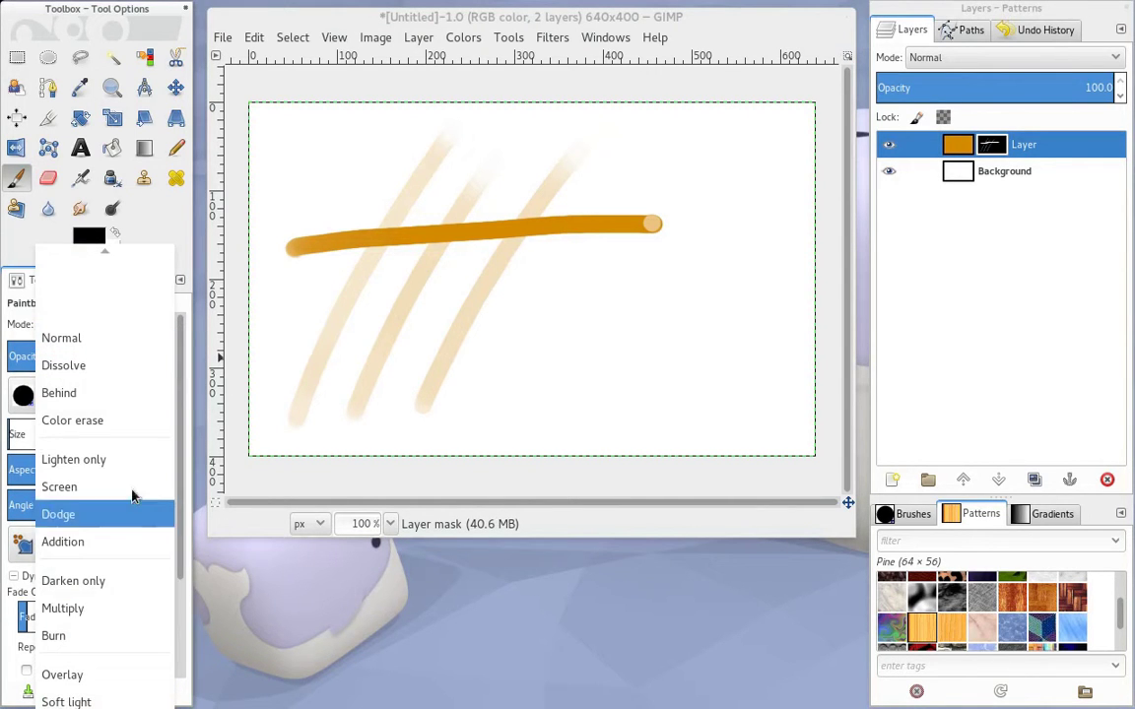
{"action": "left_click", "coordinate": [147, 459]}
{"action": "left_click_drag", "start_coordinate": [493, 400], "coordinate": [660, 249]}
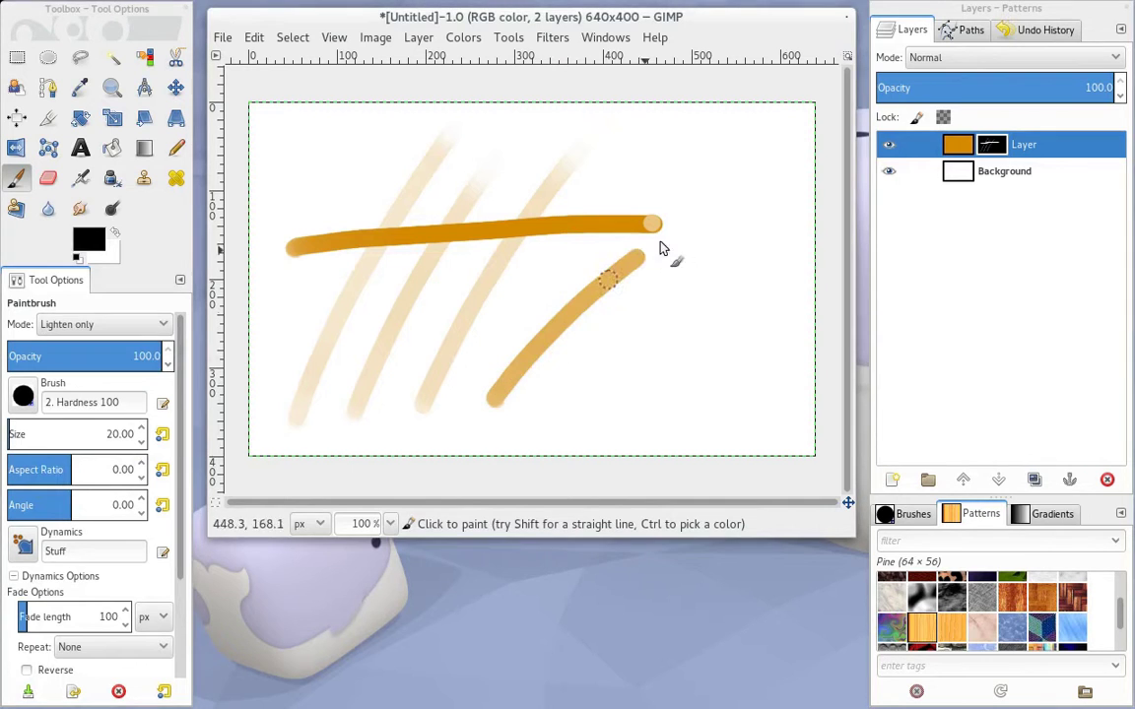
{"action": "left_click_drag", "start_coordinate": [565, 424], "coordinate": [788, 176]}
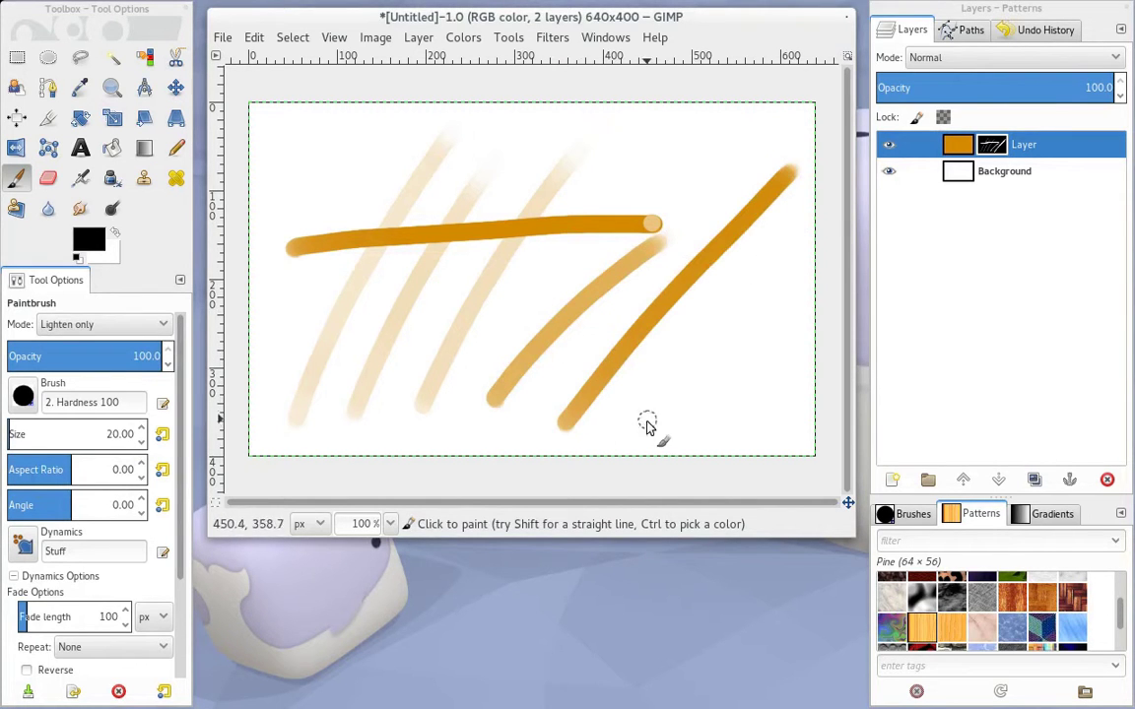
{"action": "left_click_drag", "start_coordinate": [646, 424], "coordinate": [800, 211]}
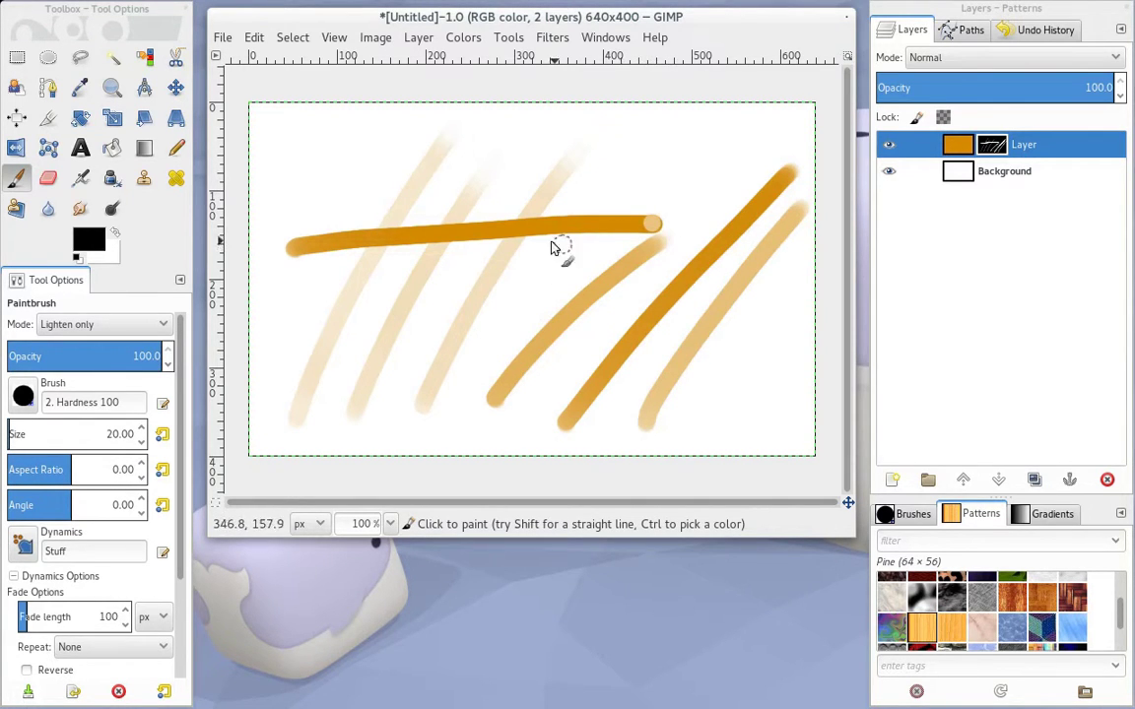
Paint three light horizontal strokes across the left, plus a bold horizontal under the top one
{"action": "left_click_drag", "start_coordinate": [281, 317], "coordinate": [588, 280]}
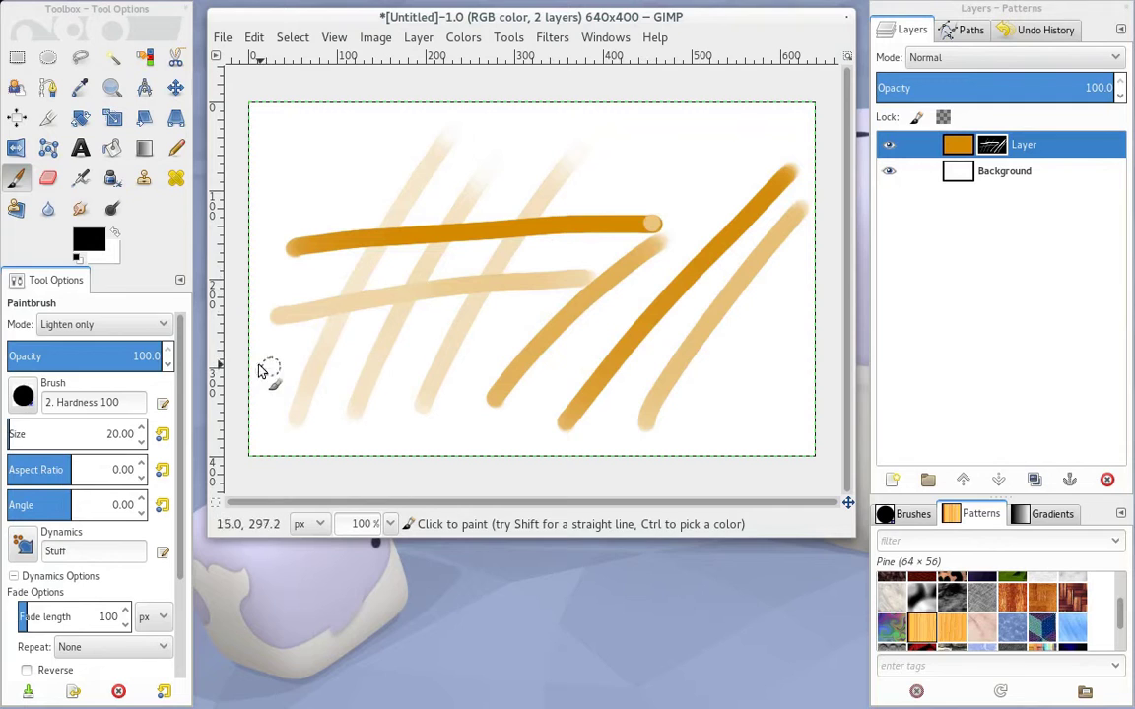
{"action": "left_click_drag", "start_coordinate": [265, 359], "coordinate": [507, 325]}
{"action": "left_click_drag", "start_coordinate": [264, 393], "coordinate": [510, 344]}
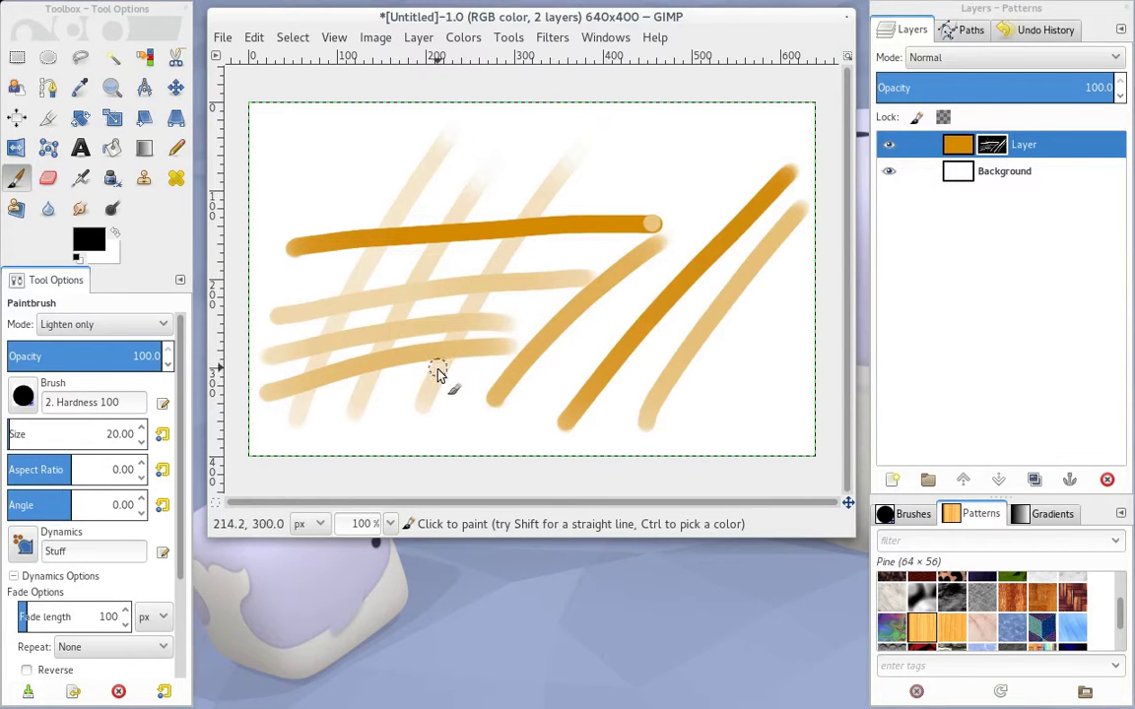
{"action": "left_click_drag", "start_coordinate": [313, 275], "coordinate": [567, 277]}
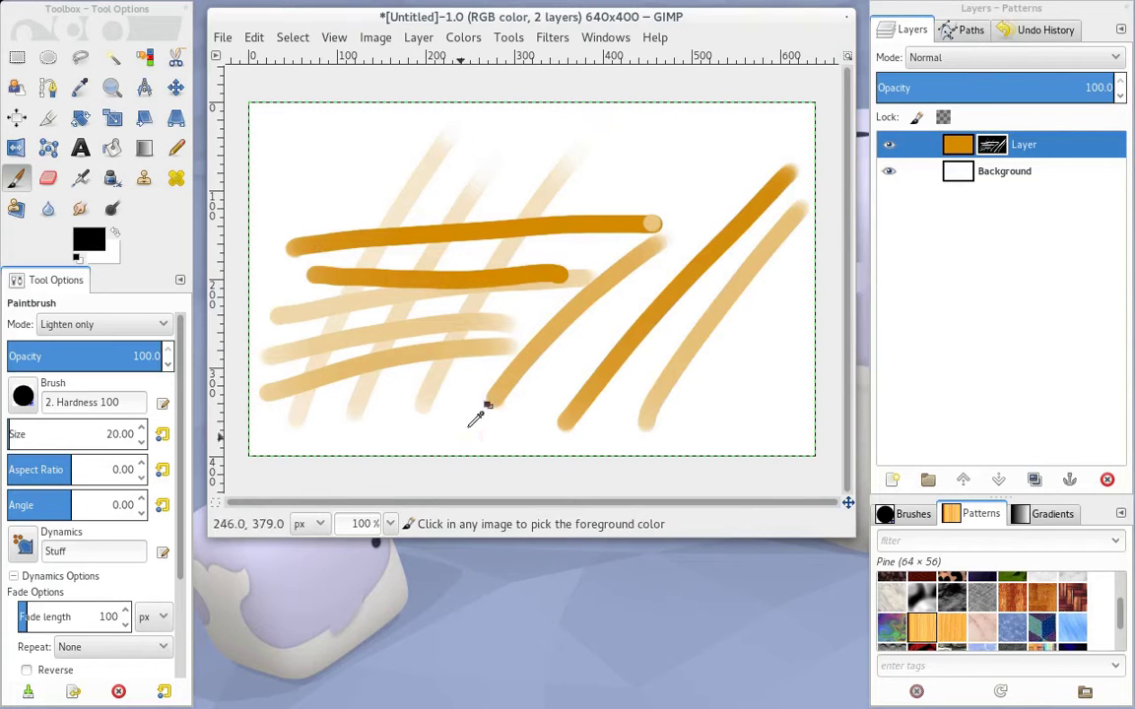
Fill the whole layer mask with black, then restore black as the foreground colour
{"action": "key", "text": "ctrl+period"}
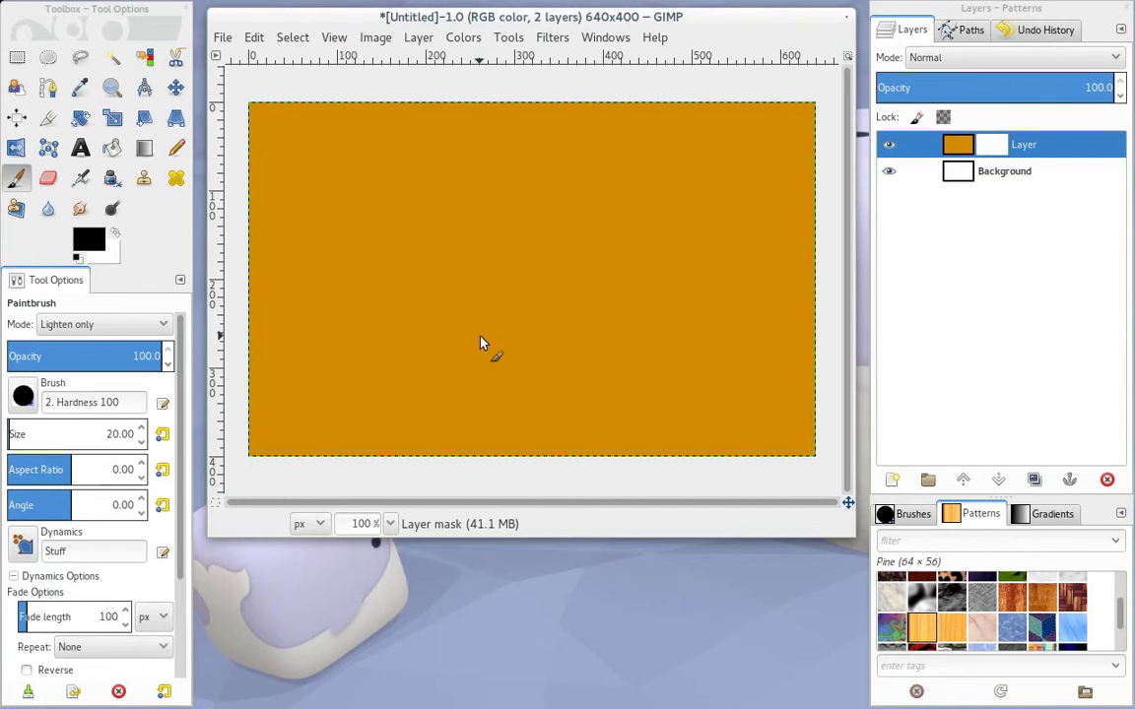
{"action": "key", "text": "ctrl+z"}
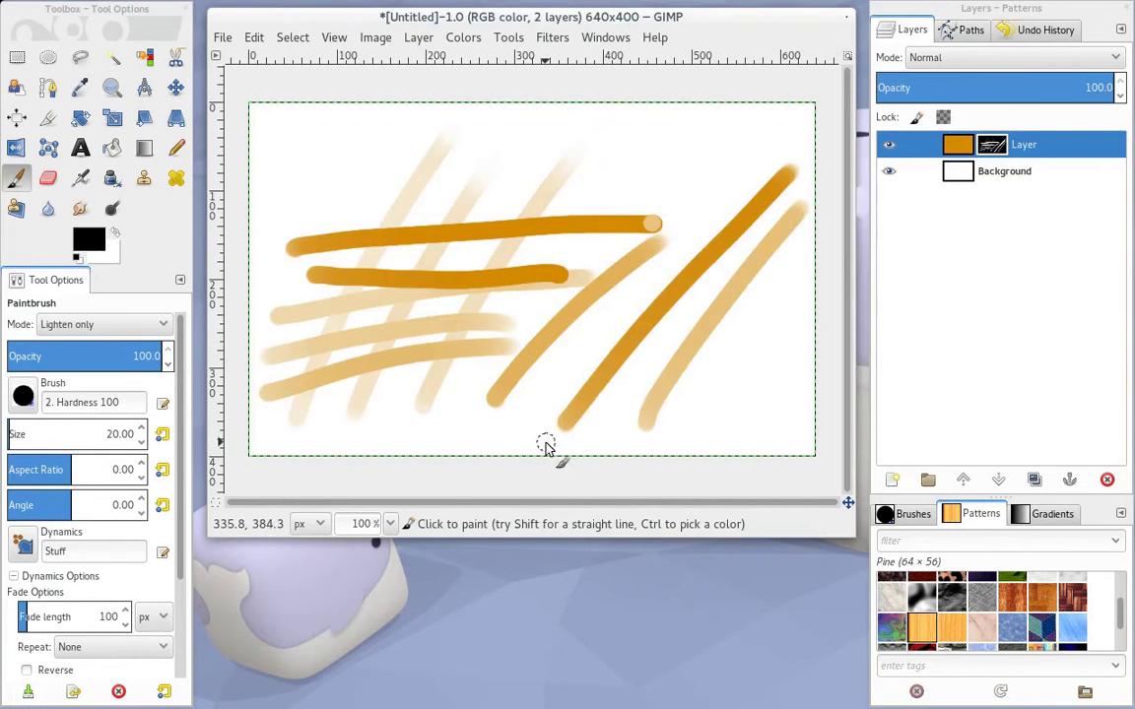
{"action": "key", "text": "x"}
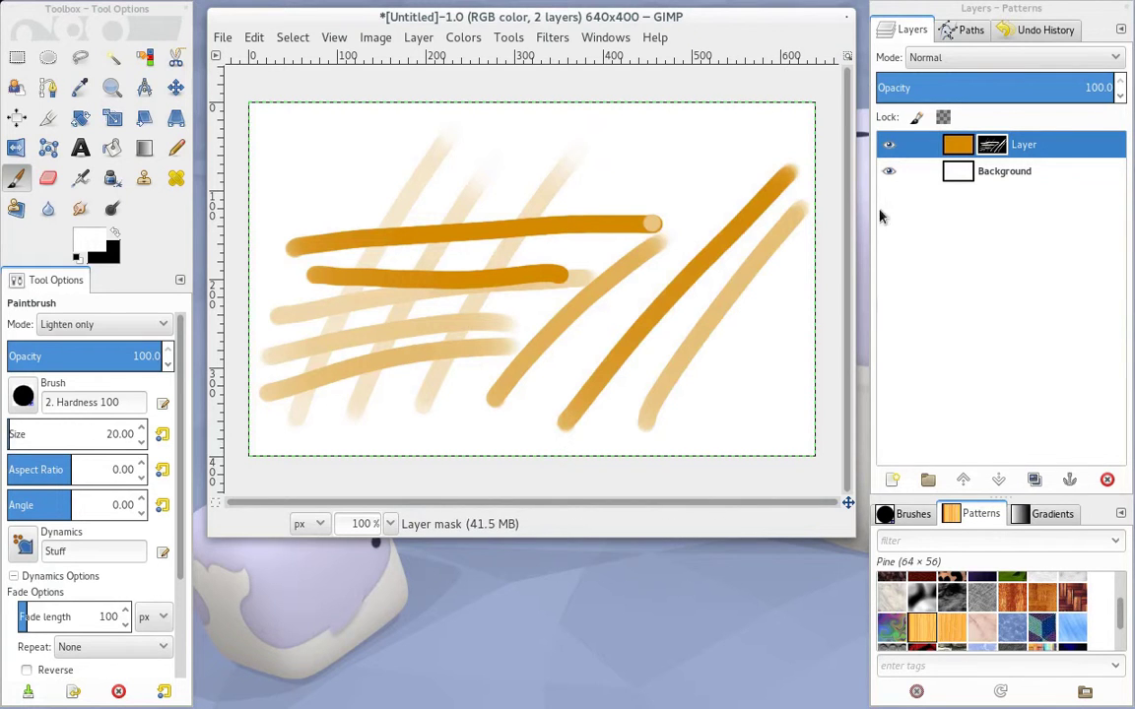
{"action": "key", "text": "Delete"}
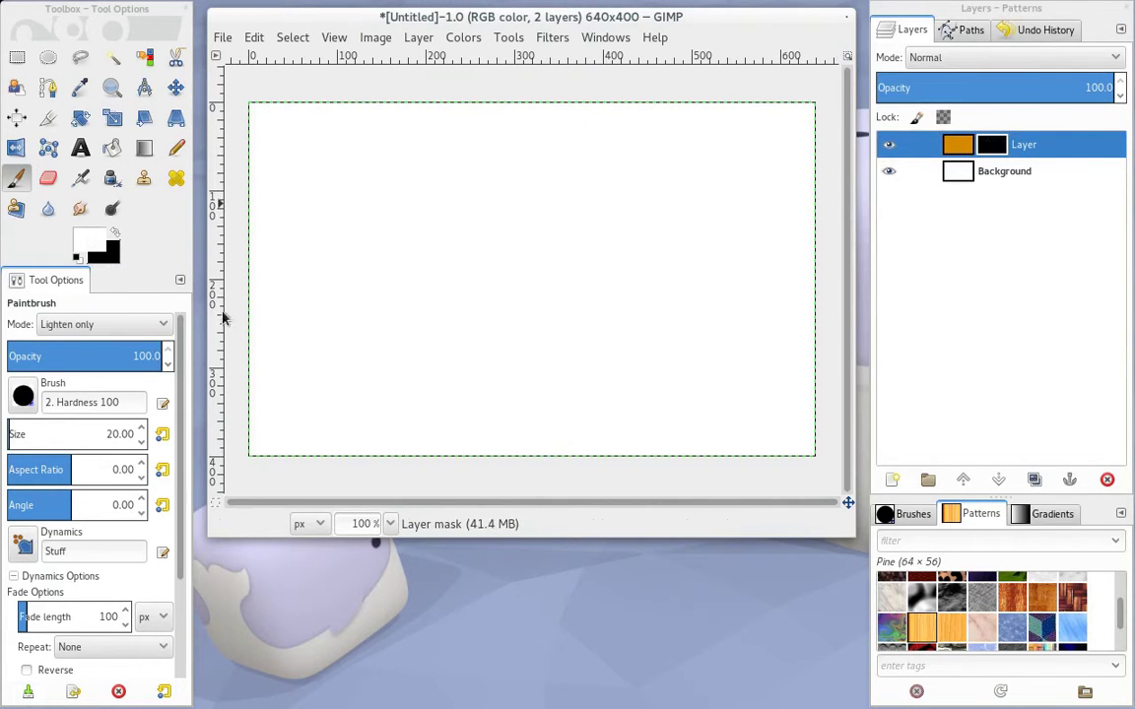
{"action": "key", "text": "x"}
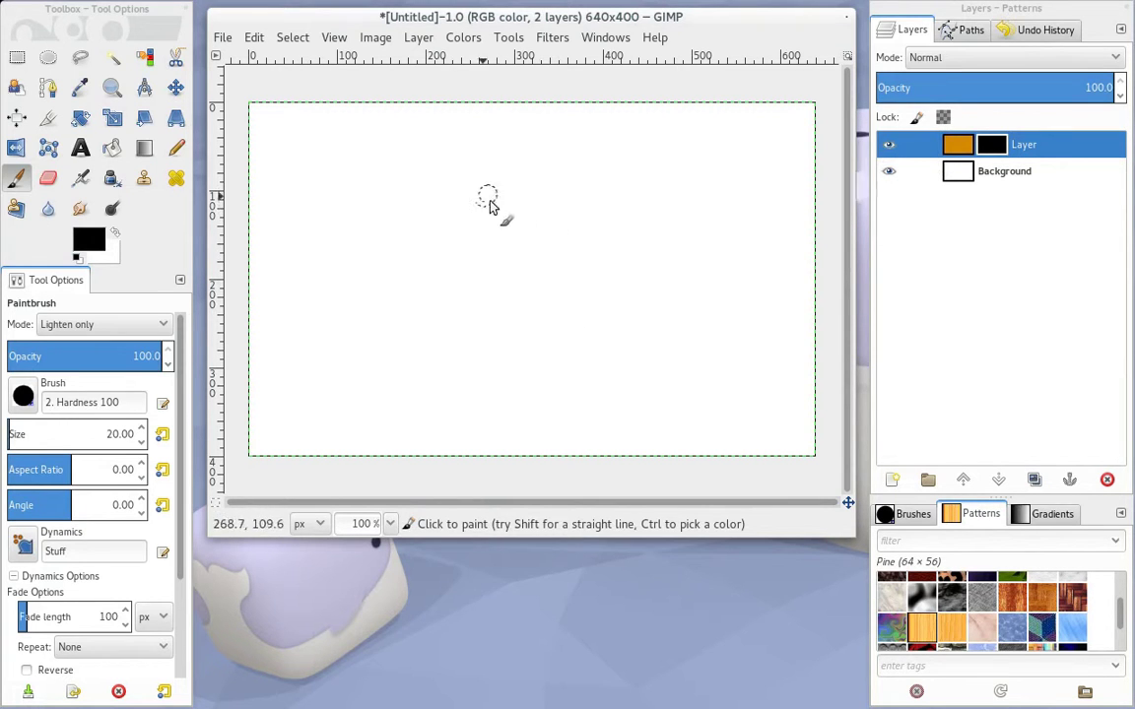
Paint a loop near the centre and fill its middle, bottom edge and lower-right gap
{"action": "mouse_move", "coordinate": [492, 205]}
{"action": "left_mouse_down"}
{"action": "mouse_move", "coordinate": [453, 215]}
{"action": "mouse_move", "coordinate": [477, 344]}
{"action": "mouse_move", "coordinate": [555, 226]}
{"action": "mouse_move", "coordinate": [446, 258]}
{"action": "mouse_move", "coordinate": [503, 206]}
{"action": "mouse_move", "coordinate": [461, 238]}
{"action": "mouse_move", "coordinate": [488, 325]}
{"action": "mouse_move", "coordinate": [590, 285]}
{"action": "mouse_move", "coordinate": [547, 215]}
{"action": "mouse_move", "coordinate": [496, 186]}
{"action": "mouse_move", "coordinate": [435, 257]}
{"action": "mouse_move", "coordinate": [584, 325]}
{"action": "mouse_move", "coordinate": [580, 191]}
{"action": "mouse_move", "coordinate": [431, 258]}
{"action": "mouse_move", "coordinate": [463, 211]}
{"action": "mouse_move", "coordinate": [453, 250]}
{"action": "mouse_move", "coordinate": [477, 200]}
{"action": "mouse_move", "coordinate": [459, 283]}
{"action": "mouse_move", "coordinate": [491, 191]}
{"action": "mouse_move", "coordinate": [461, 289]}
{"action": "mouse_move", "coordinate": [496, 198]}
{"action": "mouse_move", "coordinate": [468, 275]}
{"action": "mouse_move", "coordinate": [489, 258]}
{"action": "mouse_move", "coordinate": [513, 193]}
{"action": "mouse_move", "coordinate": [490, 304]}
{"action": "mouse_move", "coordinate": [520, 212]}
{"action": "left_mouse_up"}
{"action": "key", "text": "ctrl+z"}
{"action": "key", "text": "ctrl+z"}
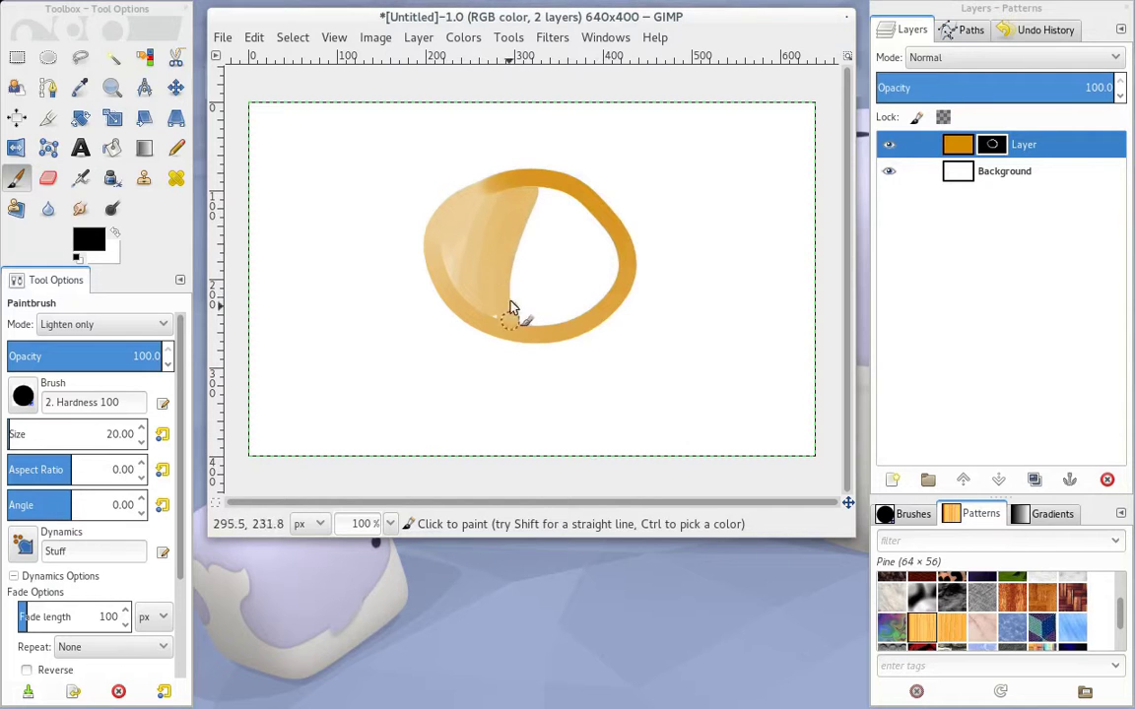
{"action": "mouse_move", "coordinate": [511, 309]}
{"action": "left_mouse_down"}
{"action": "mouse_move", "coordinate": [542, 193]}
{"action": "mouse_move", "coordinate": [517, 303]}
{"action": "mouse_move", "coordinate": [537, 225]}
{"action": "mouse_move", "coordinate": [534, 276]}
{"action": "mouse_move", "coordinate": [561, 215]}
{"action": "mouse_move", "coordinate": [551, 307]}
{"action": "mouse_move", "coordinate": [577, 212]}
{"action": "mouse_move", "coordinate": [568, 309]}
{"action": "mouse_move", "coordinate": [590, 220]}
{"action": "mouse_move", "coordinate": [585, 297]}
{"action": "mouse_move", "coordinate": [600, 215]}
{"action": "mouse_move", "coordinate": [598, 290]}
{"action": "mouse_move", "coordinate": [623, 258]}
{"action": "left_mouse_up"}
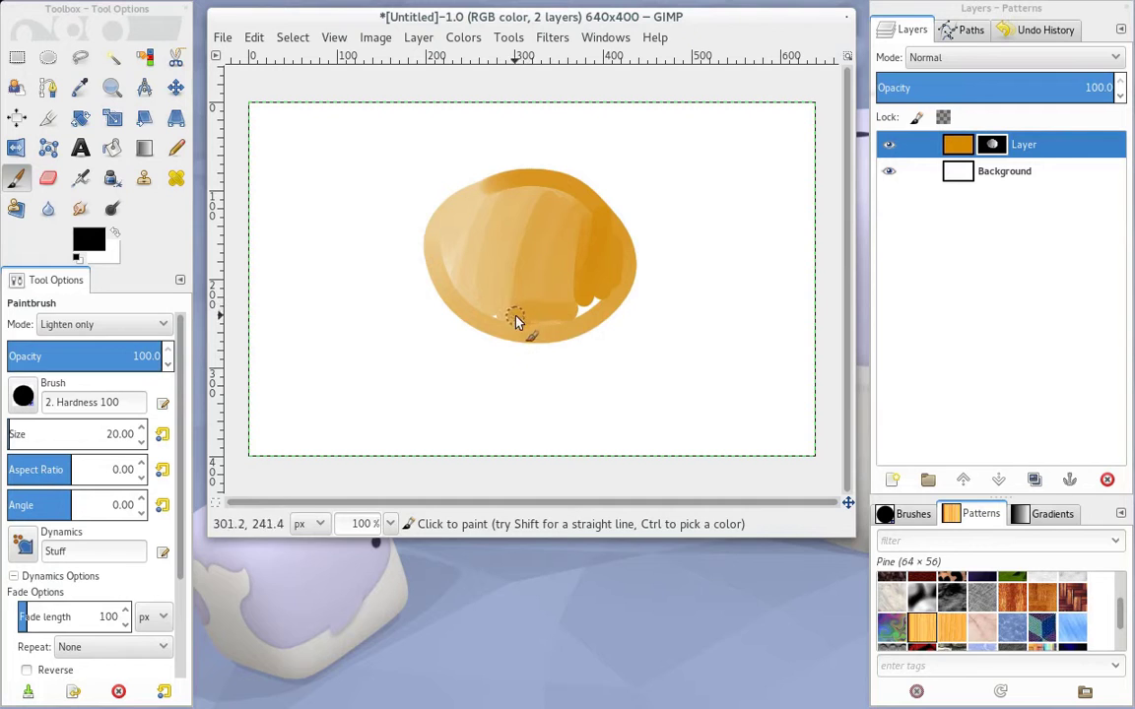
{"action": "mouse_move", "coordinate": [515, 321]}
{"action": "left_mouse_down"}
{"action": "mouse_move", "coordinate": [565, 369]}
{"action": "mouse_move", "coordinate": [576, 361]}
{"action": "mouse_move", "coordinate": [517, 323]}
{"action": "left_mouse_up"}
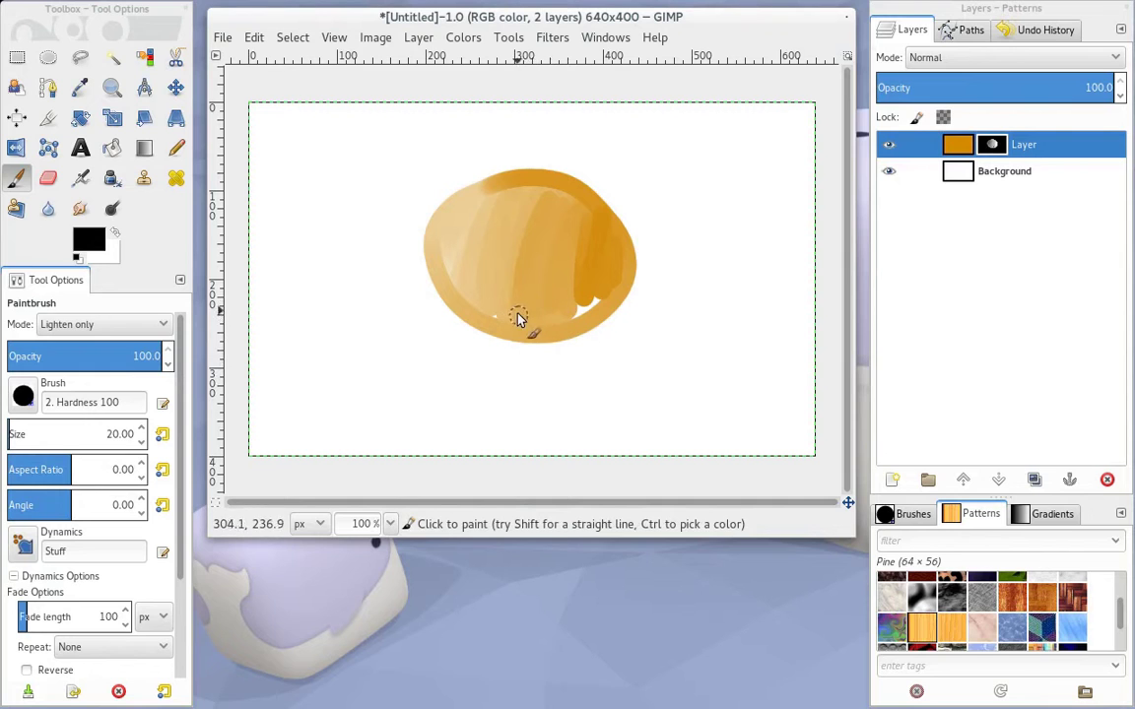
{"action": "left_click_drag", "start_coordinate": [518, 317], "coordinate": [591, 304]}
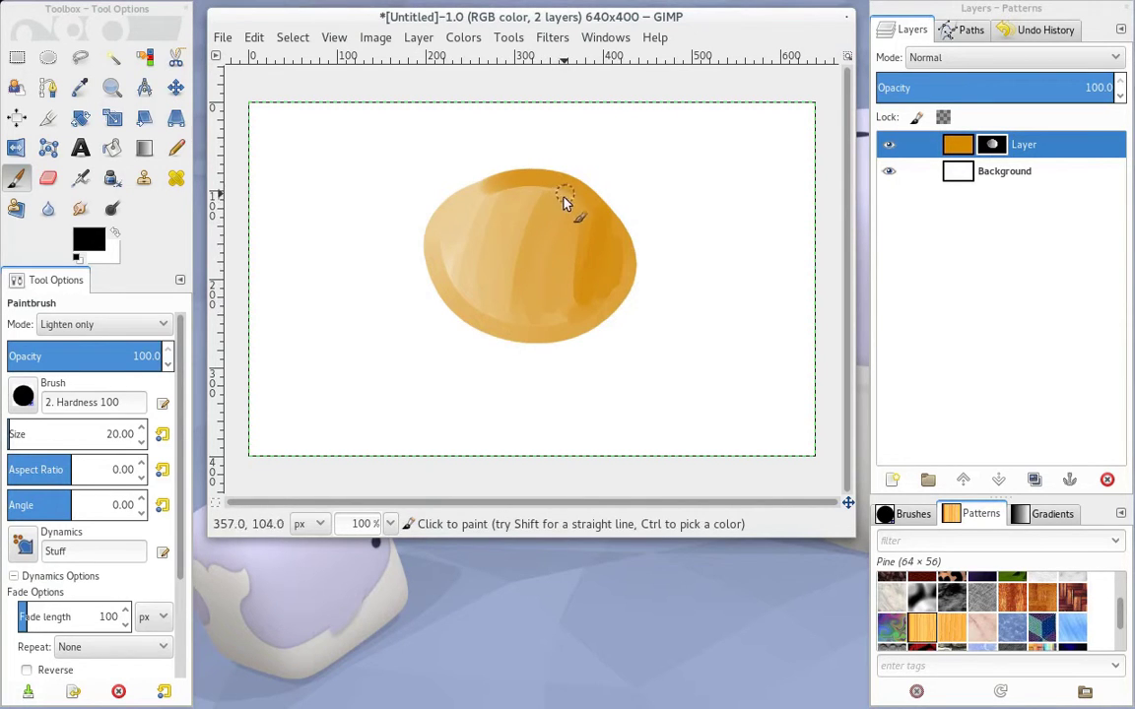
Blur the blob's right side, left streak, upper right and lower-left edge
{"action": "left_click", "coordinate": [79, 210]}
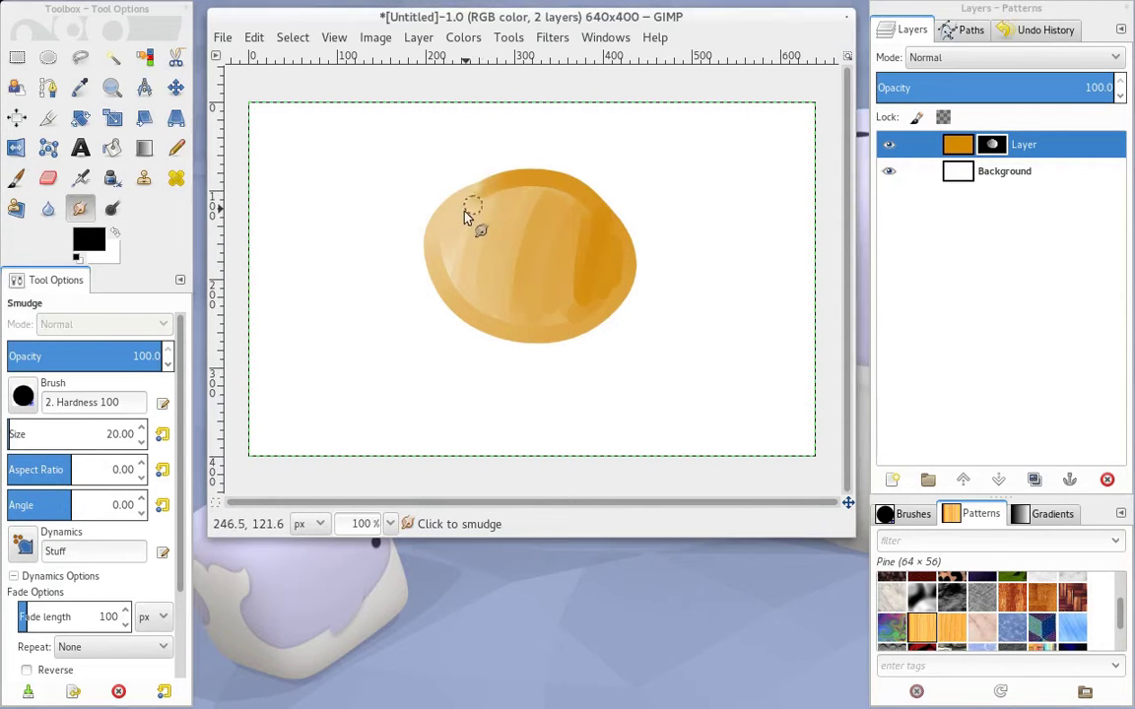
{"action": "left_click", "coordinate": [48, 208]}
{"action": "mouse_move", "coordinate": [549, 200]}
{"action": "left_mouse_down"}
{"action": "mouse_move", "coordinate": [513, 260]}
{"action": "mouse_move", "coordinate": [526, 228]}
{"action": "mouse_move", "coordinate": [524, 243]}
{"action": "mouse_move", "coordinate": [569, 229]}
{"action": "mouse_move", "coordinate": [577, 263]}
{"action": "mouse_move", "coordinate": [588, 248]}
{"action": "mouse_move", "coordinate": [577, 312]}
{"action": "mouse_move", "coordinate": [597, 266]}
{"action": "mouse_move", "coordinate": [606, 294]}
{"action": "mouse_move", "coordinate": [570, 283]}
{"action": "mouse_move", "coordinate": [586, 226]}
{"action": "mouse_move", "coordinate": [566, 278]}
{"action": "mouse_move", "coordinate": [500, 213]}
{"action": "left_mouse_up"}
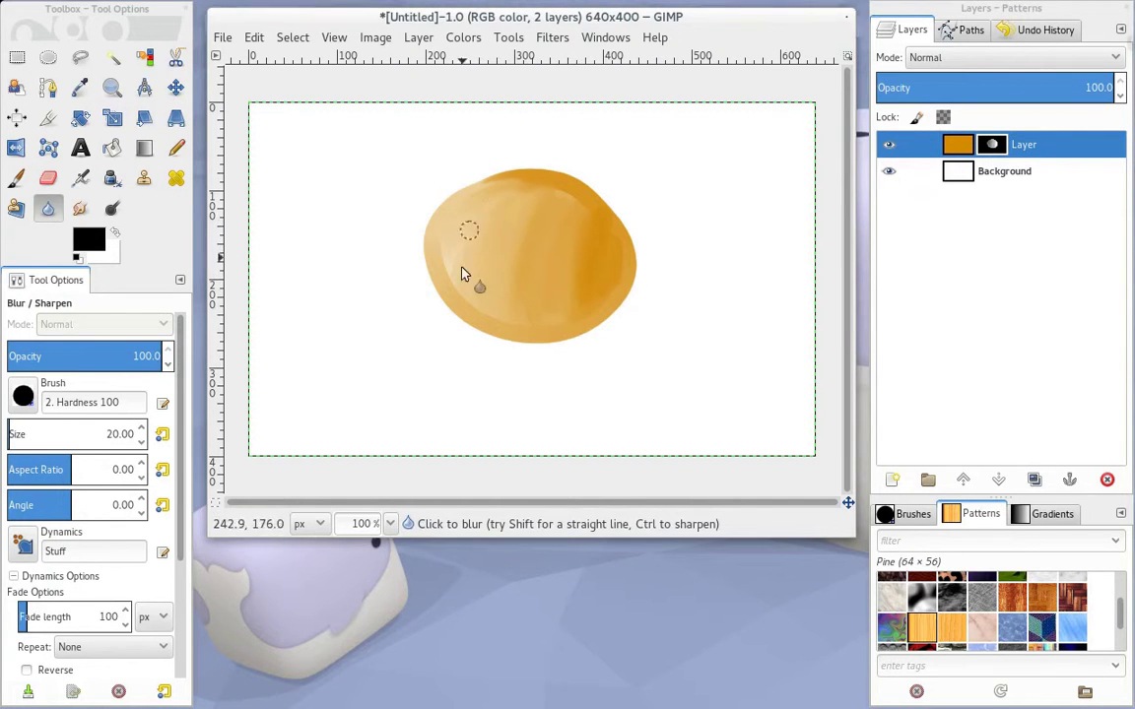
{"action": "mouse_move", "coordinate": [463, 273]}
{"action": "left_mouse_down"}
{"action": "mouse_move", "coordinate": [449, 284]}
{"action": "mouse_move", "coordinate": [493, 218]}
{"action": "left_mouse_up"}
{"action": "left_click_drag", "start_coordinate": [592, 231], "coordinate": [584, 212]}
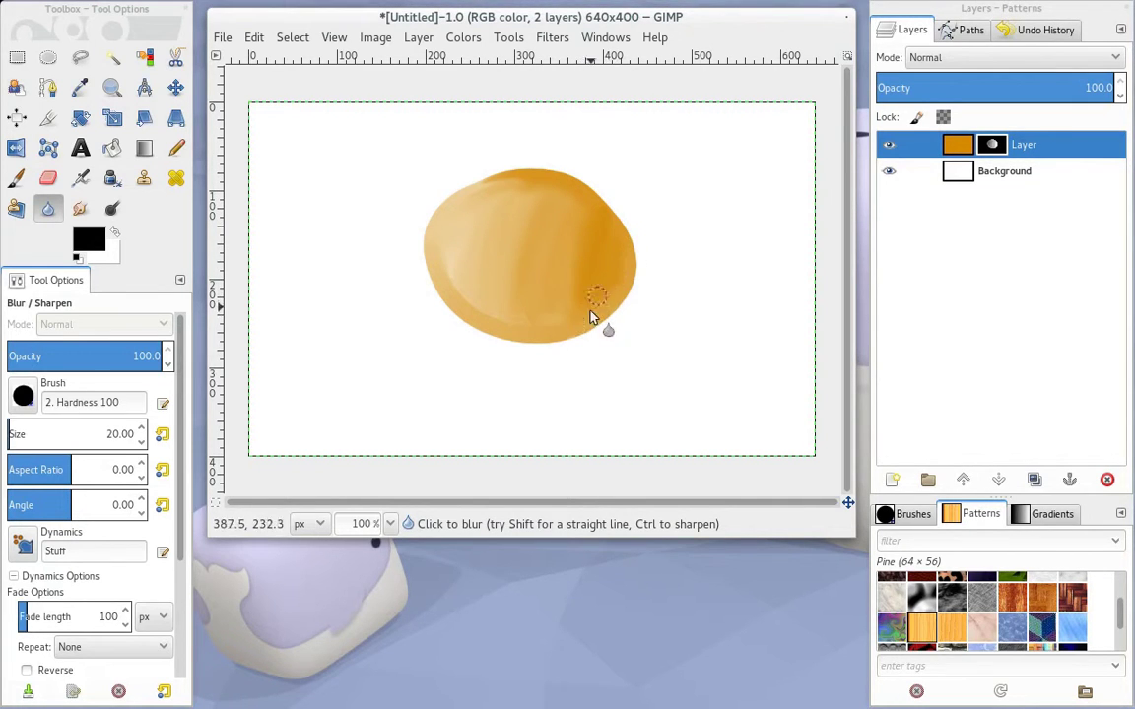
{"action": "left_click_drag", "start_coordinate": [434, 260], "coordinate": [483, 310]}
Try two Smudge strokes at size 125, undo both, and set the smudge size to 20
{"action": "left_click", "coordinate": [80, 208]}
{"action": "left_click", "coordinate": [26, 430]}
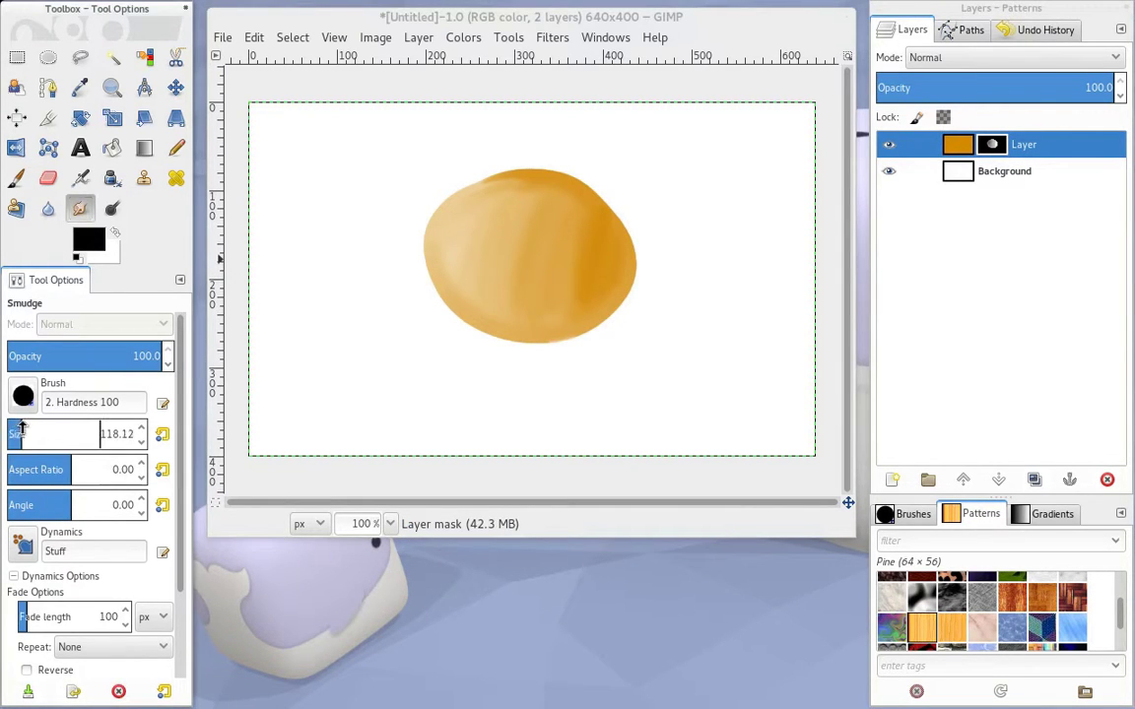
{"action": "left_click", "coordinate": [557, 245]}
{"action": "mouse_move", "coordinate": [558, 245]}
{"action": "left_mouse_down"}
{"action": "mouse_move", "coordinate": [528, 281]}
{"action": "mouse_move", "coordinate": [546, 286]}
{"action": "mouse_move", "coordinate": [486, 248]}
{"action": "mouse_move", "coordinate": [495, 266]}
{"action": "mouse_move", "coordinate": [522, 234]}
{"action": "mouse_move", "coordinate": [573, 239]}
{"action": "mouse_move", "coordinate": [557, 244]}
{"action": "left_mouse_up"}
{"action": "key", "text": "ctrl+z"}
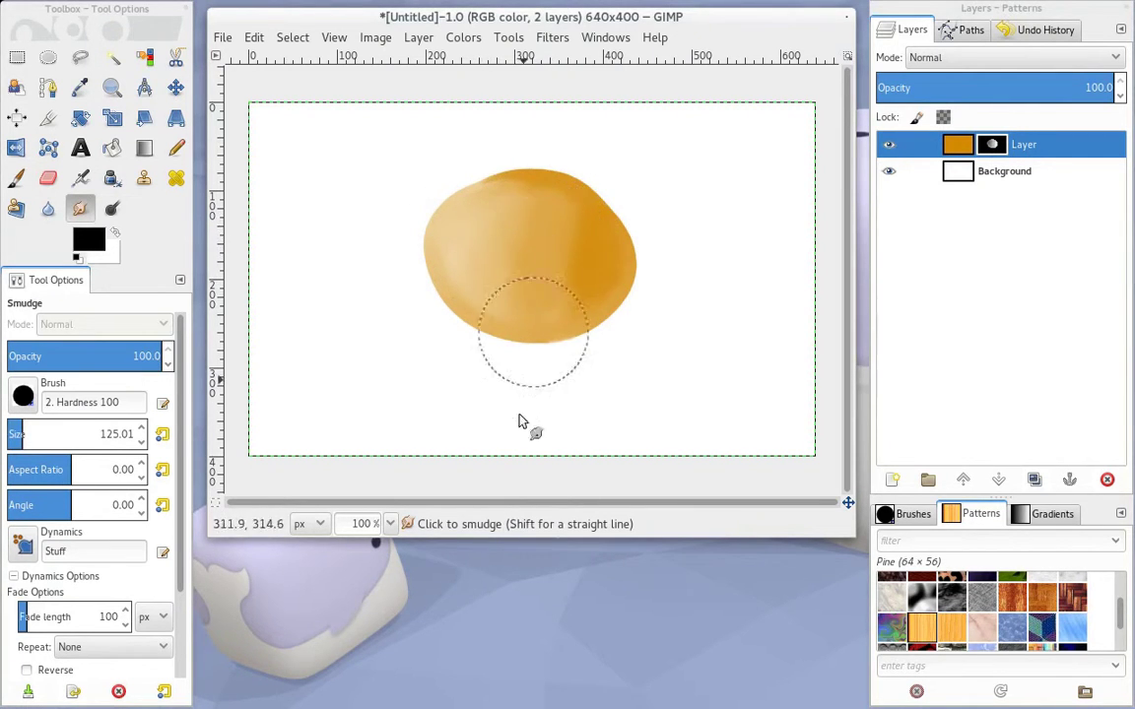
{"action": "mouse_move", "coordinate": [493, 273]}
{"action": "left_mouse_down"}
{"action": "mouse_move", "coordinate": [541, 342]}
{"action": "mouse_move", "coordinate": [672, 439]}
{"action": "mouse_move", "coordinate": [555, 271]}
{"action": "mouse_move", "coordinate": [529, 302]}
{"action": "left_mouse_up"}
{"action": "key", "text": "ctrl+z"}
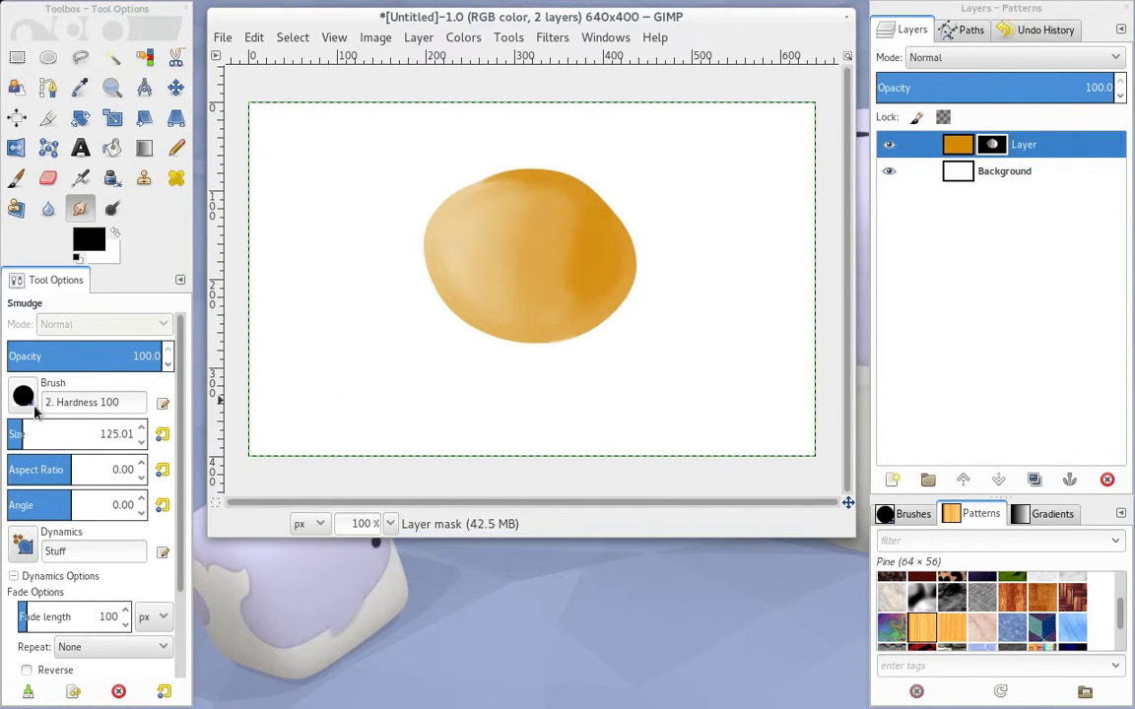
{"action": "left_click", "coordinate": [117, 434]}
{"action": "type", "text": "2"}
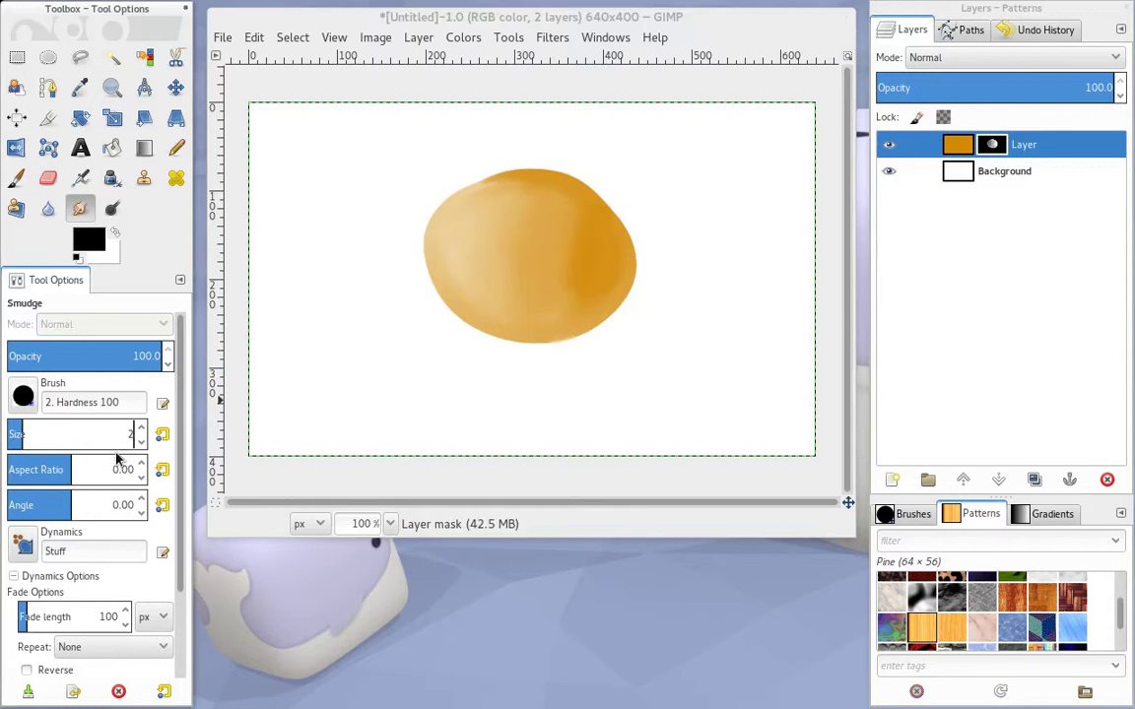
{"action": "type", "text": "0"}
{"action": "key", "text": "Return"}
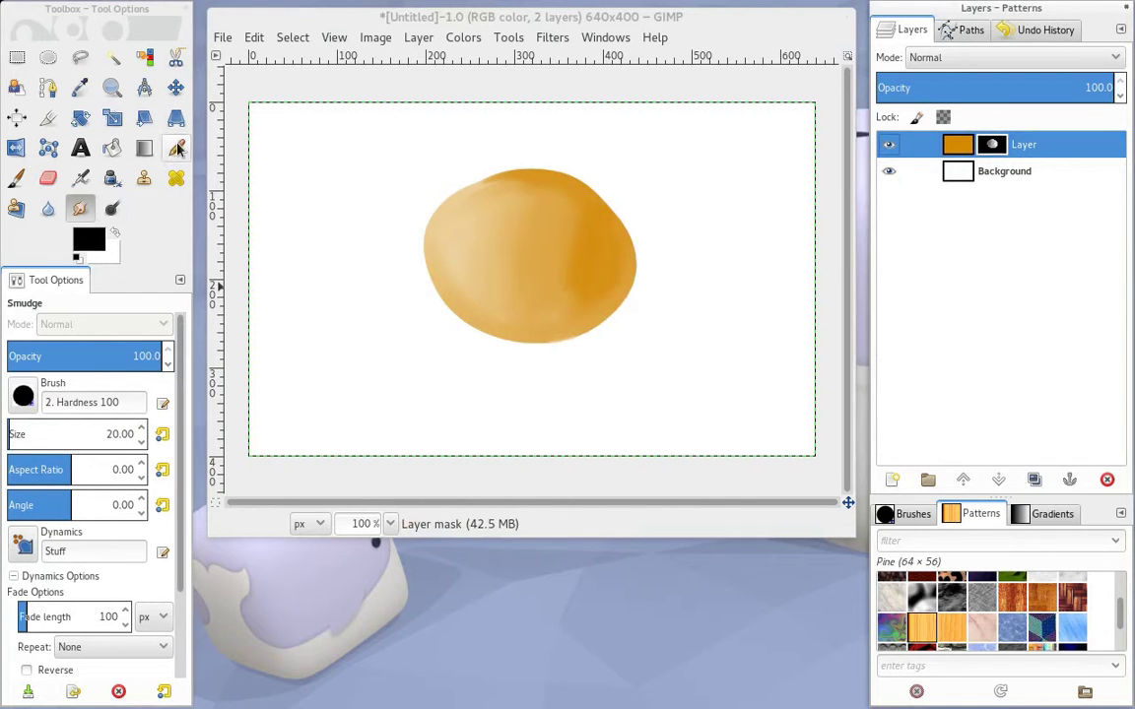
Paint a diagonal orange stroke left of the blob, then repaint its upper part in Darken only mode
{"action": "left_click", "coordinate": [15, 179]}
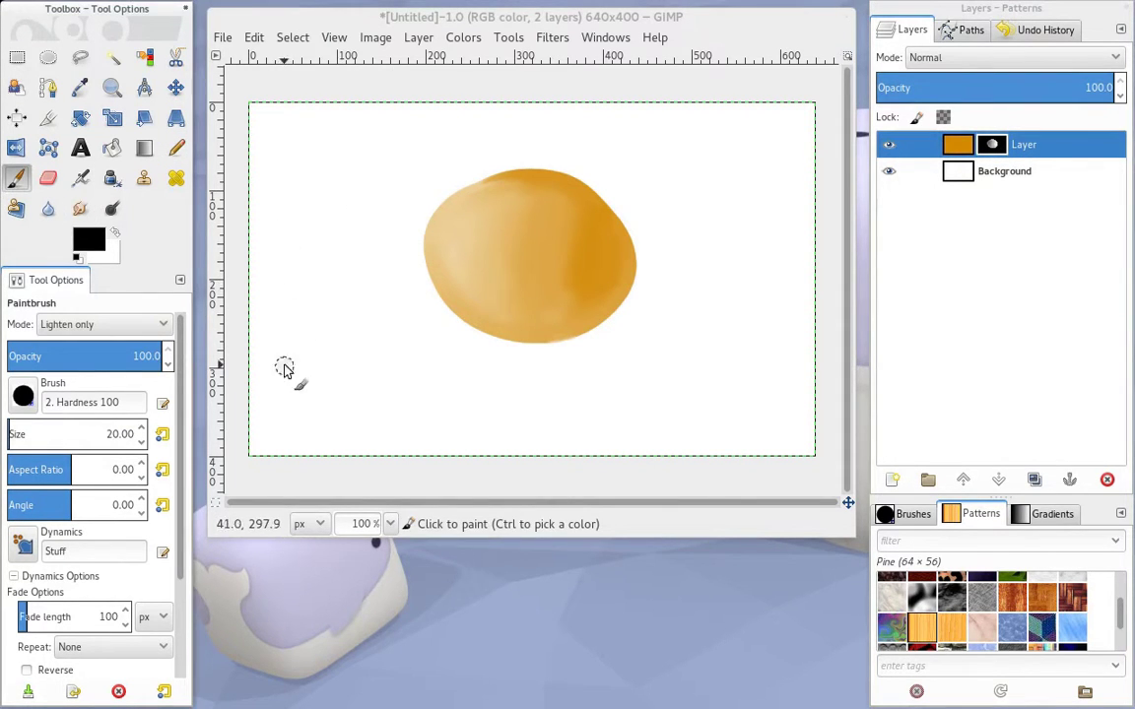
{"action": "left_click_drag", "start_coordinate": [286, 365], "coordinate": [352, 130]}
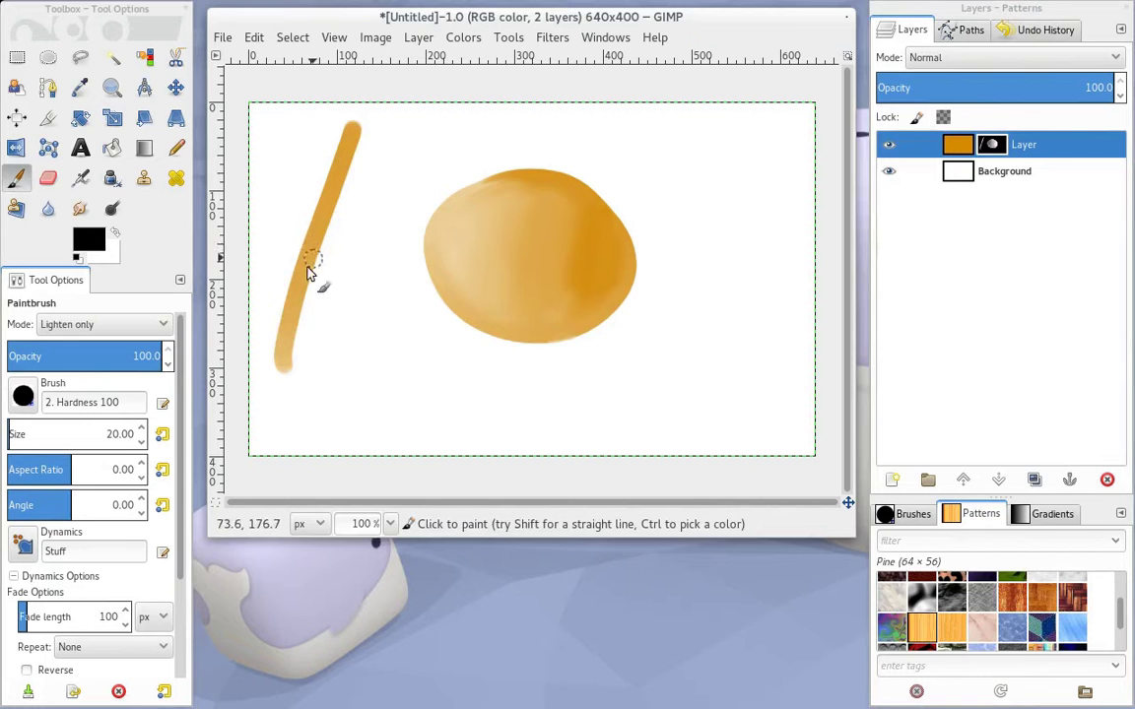
{"action": "left_click", "coordinate": [155, 324]}
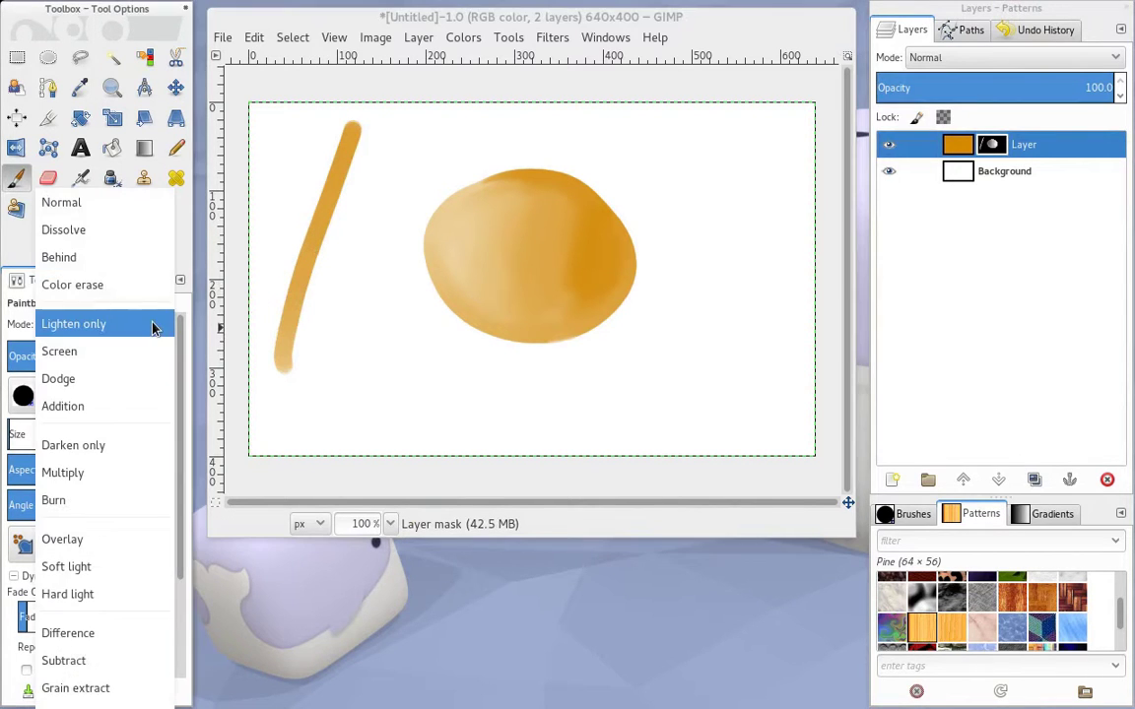
{"action": "left_click", "coordinate": [135, 445]}
{"action": "scroll", "coordinate": [182, 479], "scroll_direction": "down", "scroll_amount": 1}
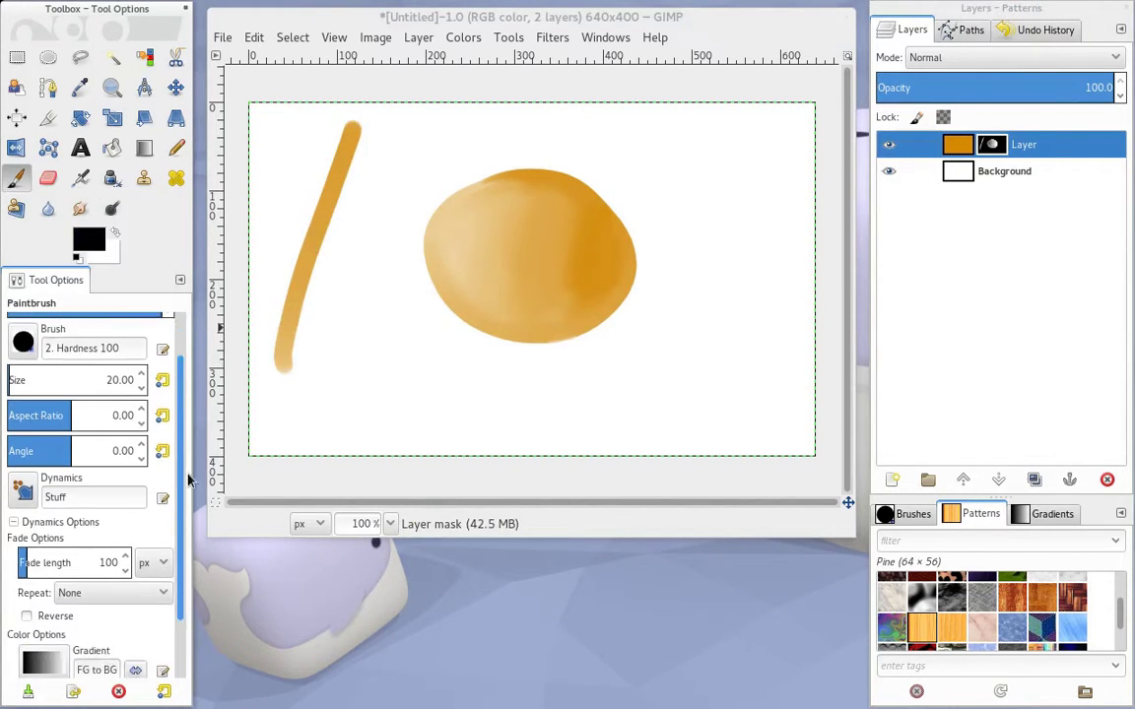
{"action": "scroll", "coordinate": [187, 479], "scroll_direction": "down", "scroll_amount": 2}
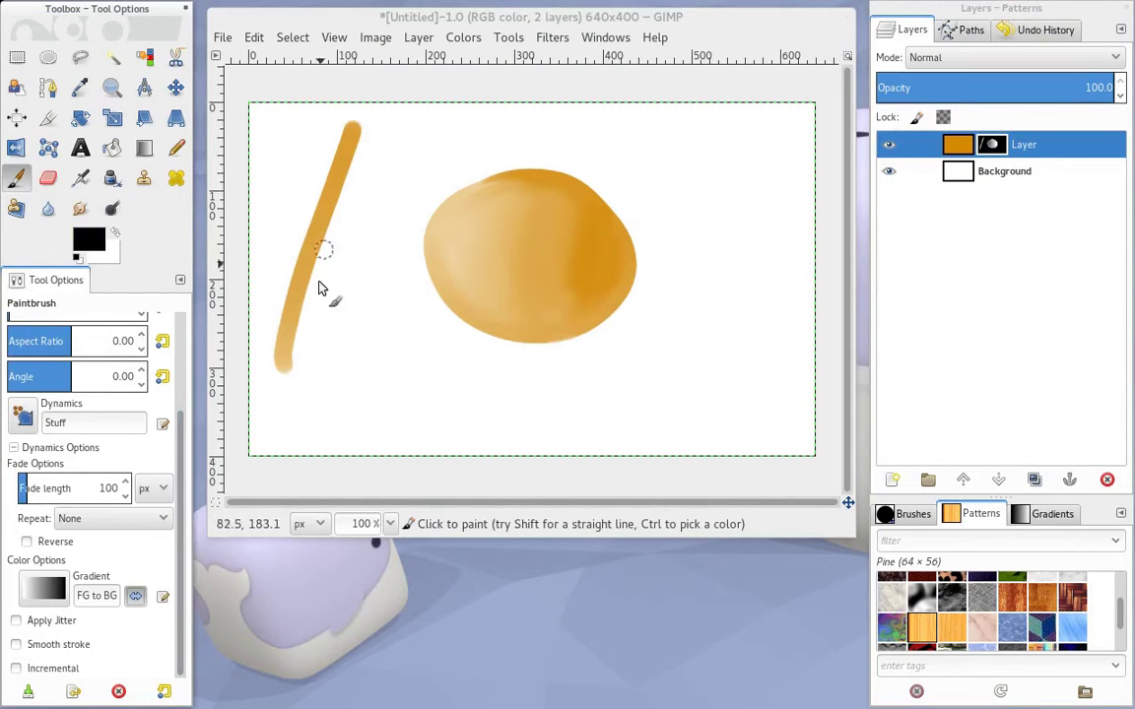
{"action": "mouse_move", "coordinate": [304, 342]}
{"action": "left_mouse_down"}
{"action": "mouse_move", "coordinate": [307, 246]}
{"action": "mouse_move", "coordinate": [319, 216]}
{"action": "left_mouse_up"}
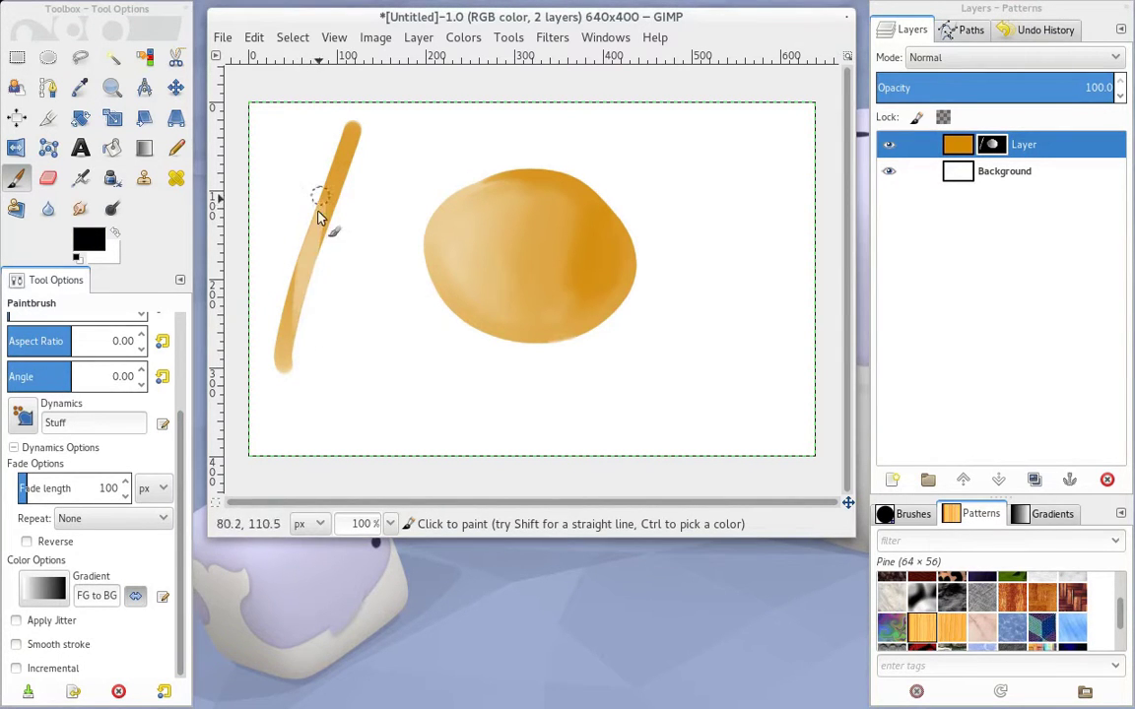